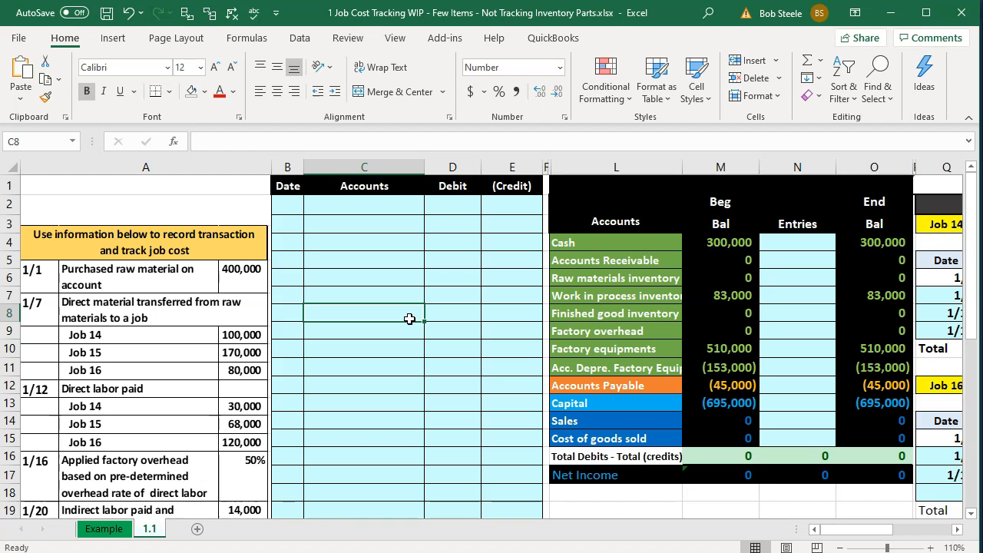
- Enter the date 1/1 in the first journal row, cell B2
{"action": "left_click", "coordinate": [292, 206]}
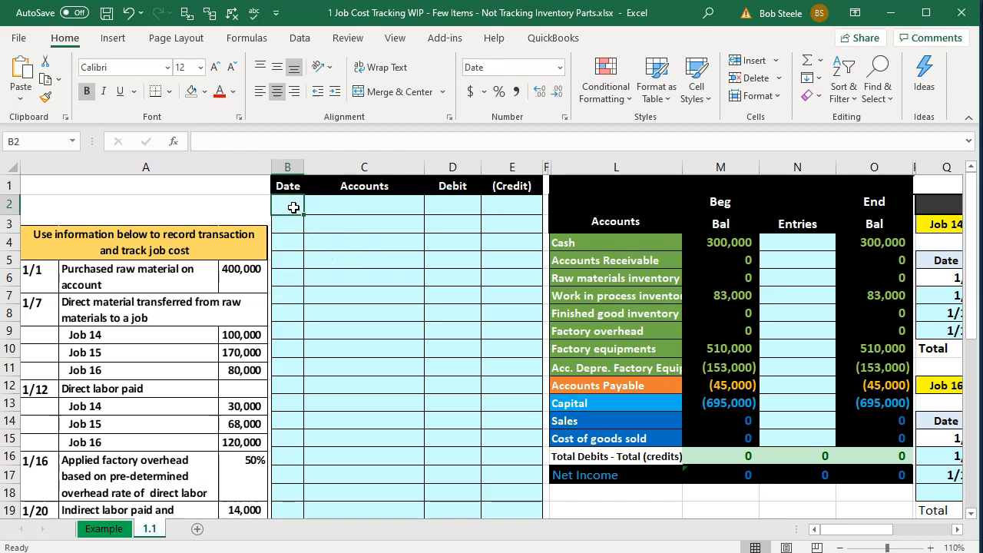
{"action": "type", "text": "1/1"}
{"action": "key", "text": "Return"}
{"action": "key", "text": "Up"}
{"action": "key", "text": "Right"}
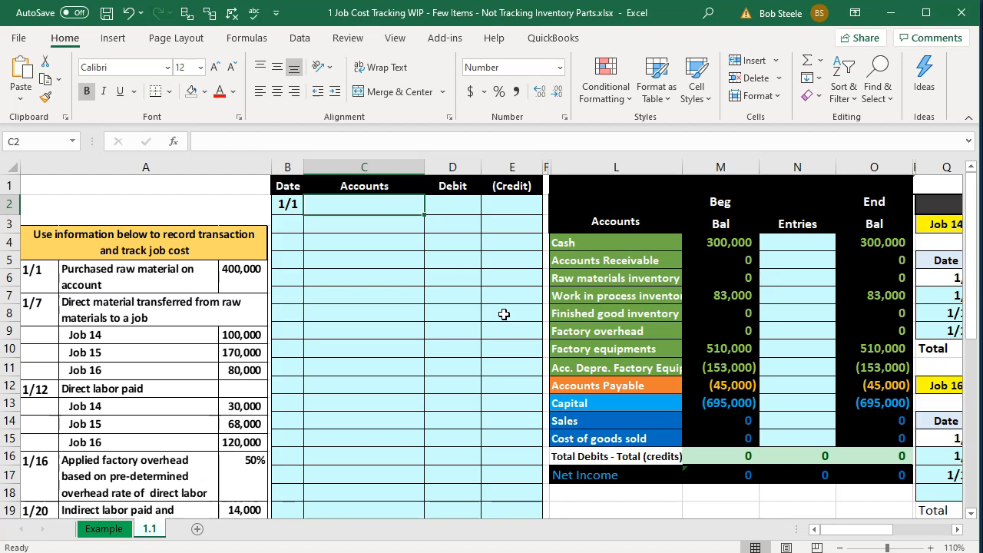
- Fill account cell C2 with a formula referencing the Raw materials inventory name in L6
{"action": "left_click", "coordinate": [636, 278]}
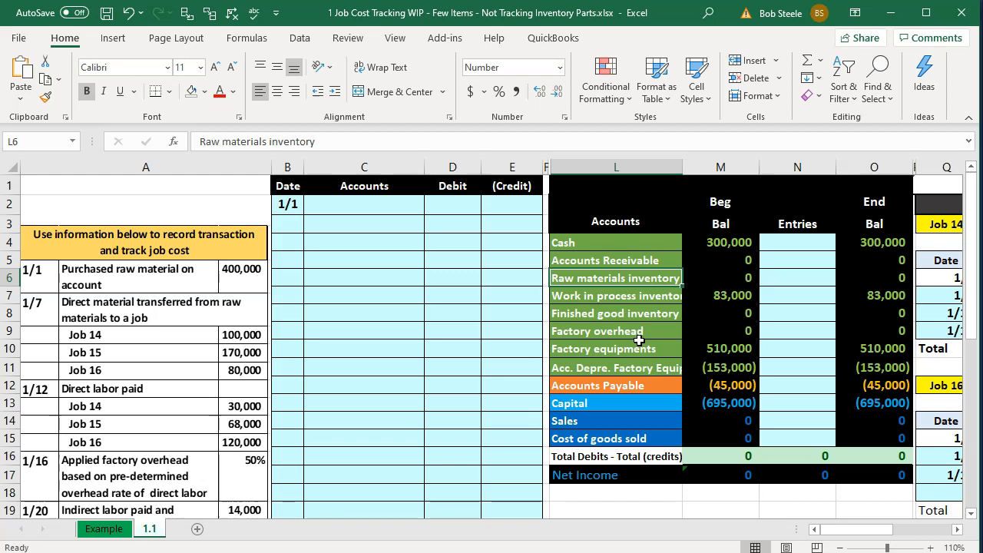
{"action": "left_click", "coordinate": [618, 300]}
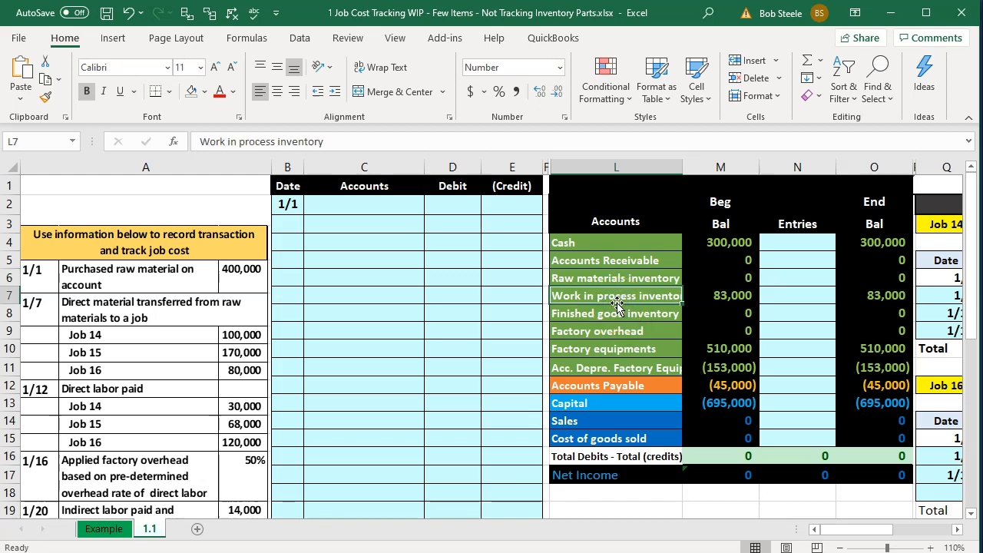
{"action": "left_click", "coordinate": [598, 280]}
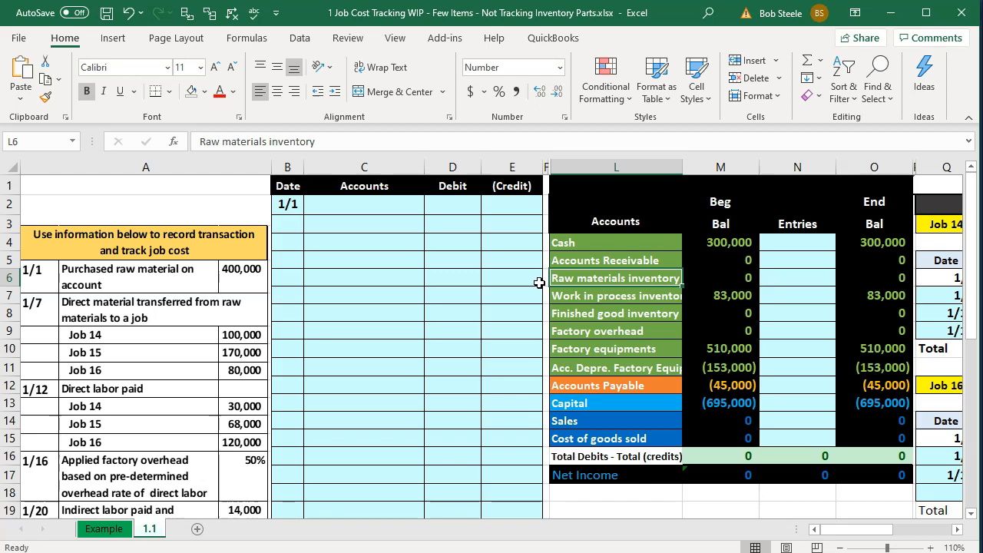
{"action": "left_click", "coordinate": [356, 207]}
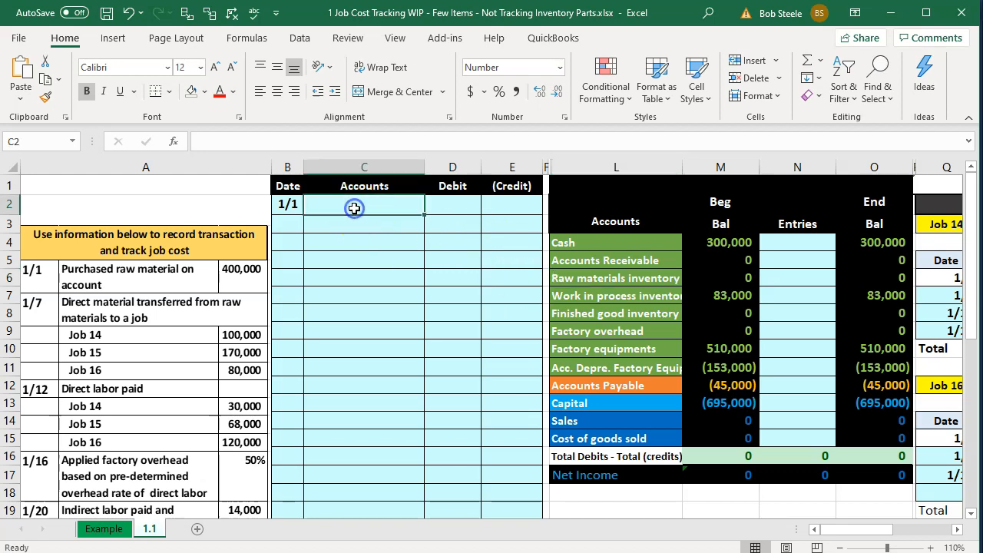
{"action": "type", "text": "="}
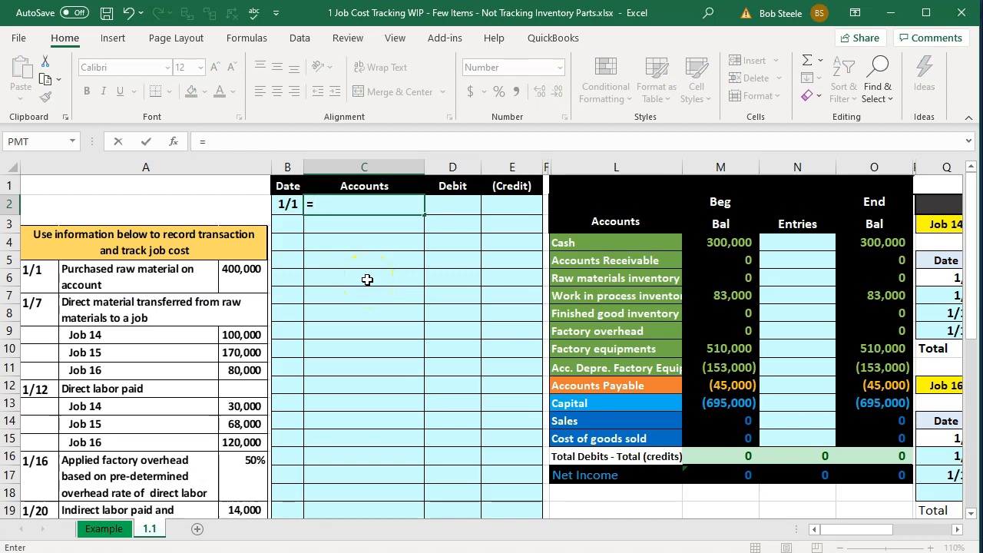
{"action": "key", "text": "Down"}
{"action": "key", "text": "Down"}
{"action": "key", "text": "Down"}
{"action": "key", "text": "Down"}
{"action": "key", "text": "Right"}
{"action": "key", "text": "Right"}
{"action": "key", "text": "Right"}
{"action": "key", "text": "Right"}
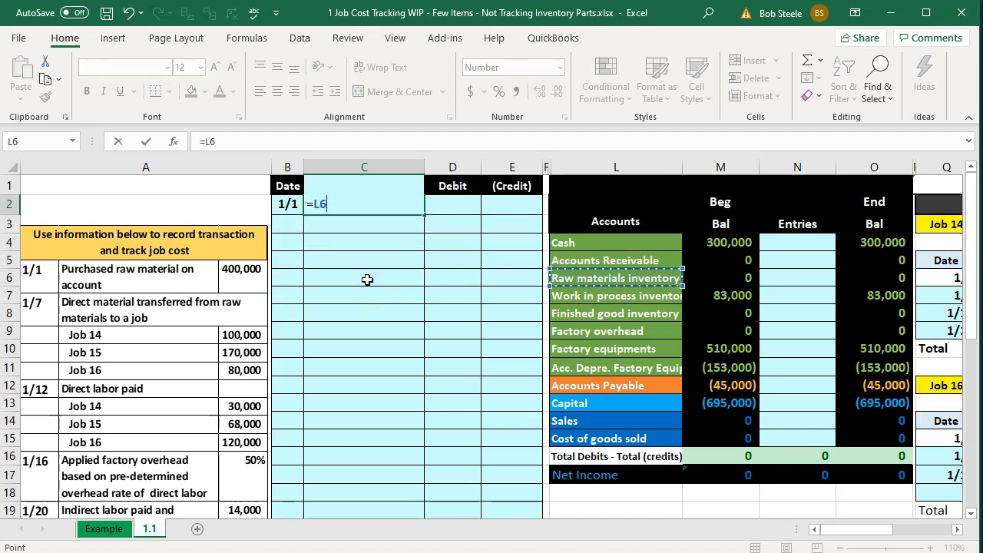
{"action": "key", "text": "Return"}
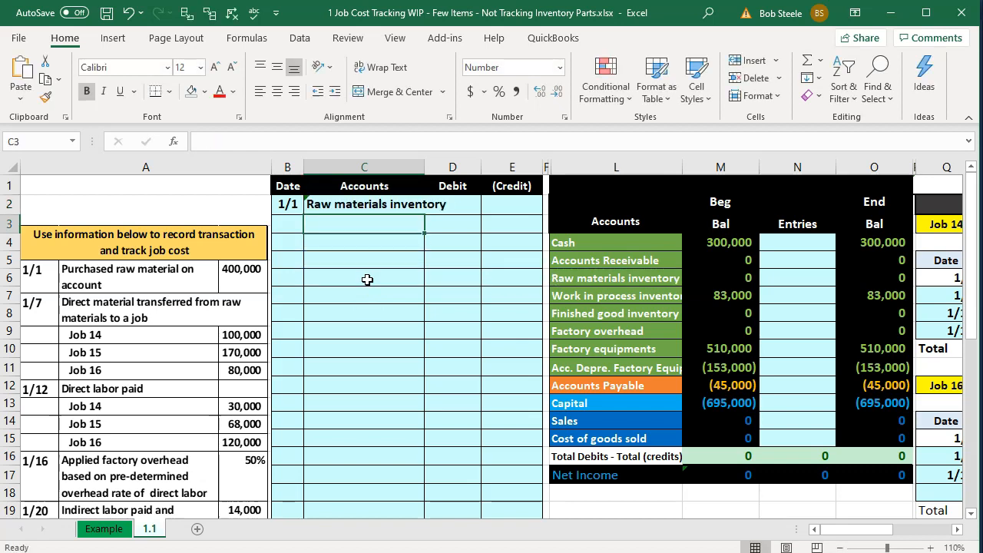
- Fill account cell C3 with a formula referencing the Accounts Payable name in L12
{"action": "type", "text": "="}
{"action": "key", "text": "Right"}
{"action": "key", "text": "Right"}
{"action": "key", "text": "Right"}
{"action": "key", "text": "Right"}
{"action": "key", "text": "Down"}
{"action": "key", "text": "Down"}
{"action": "key", "text": "Down"}
{"action": "key", "text": "Down"}
{"action": "key", "text": "Down"}
{"action": "key", "text": "Down"}
{"action": "key", "text": "Down"}
{"action": "key", "text": "Down"}
{"action": "key", "text": "Down"}
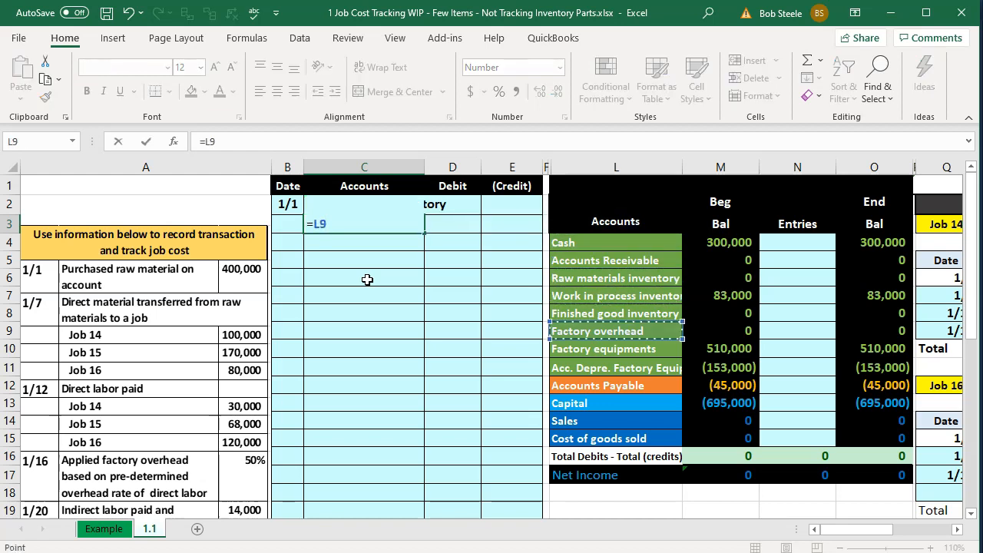
{"action": "key", "text": "Return"}
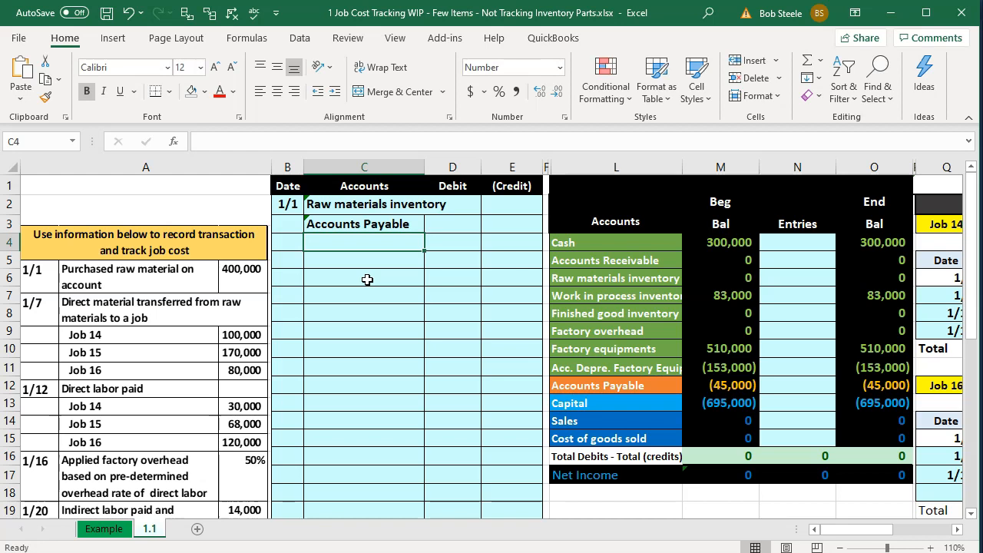
- Enter a 400,000 debit in D2 and credit E3 with a formula for the negative of D2
{"action": "key", "text": "Right"}
{"action": "key", "text": "Up"}
{"action": "key", "text": "Up"}
{"action": "type", "text": "400000"}
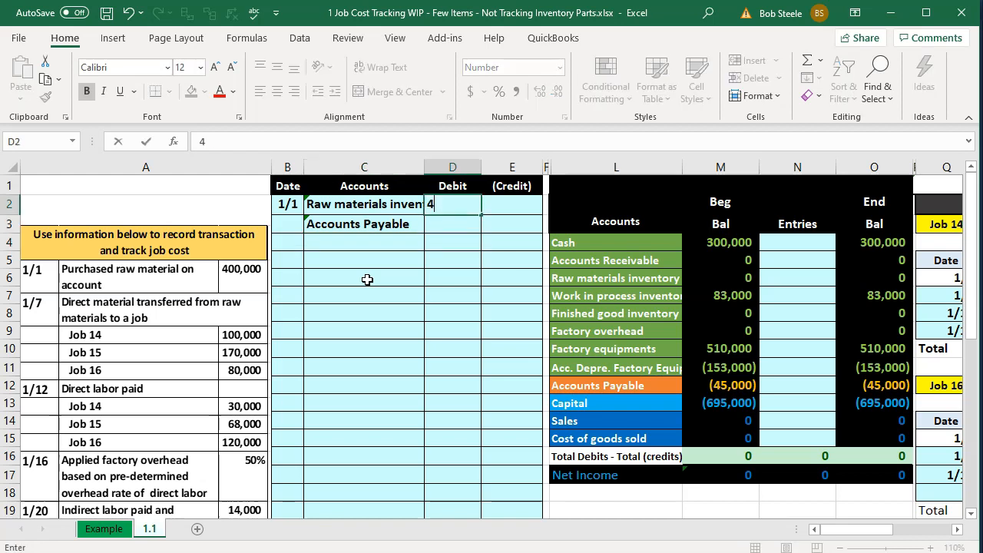
{"action": "key", "text": "Return"}
{"action": "key", "text": "Right"}
{"action": "type", "text": "=-"}
{"action": "key", "text": "Left"}
{"action": "key", "text": "Up"}
{"action": "key", "text": "Return"}
- Post the Accounts Payable credit by referencing E3 in its Entries cell N12
{"action": "key", "text": "Down"}
{"action": "key", "text": "Down"}
{"action": "key", "text": "Down"}
{"action": "key", "text": "Down"}
{"action": "key", "text": "Down"}
{"action": "key", "text": "Down"}
{"action": "key", "text": "Down"}
{"action": "key", "text": "Down"}
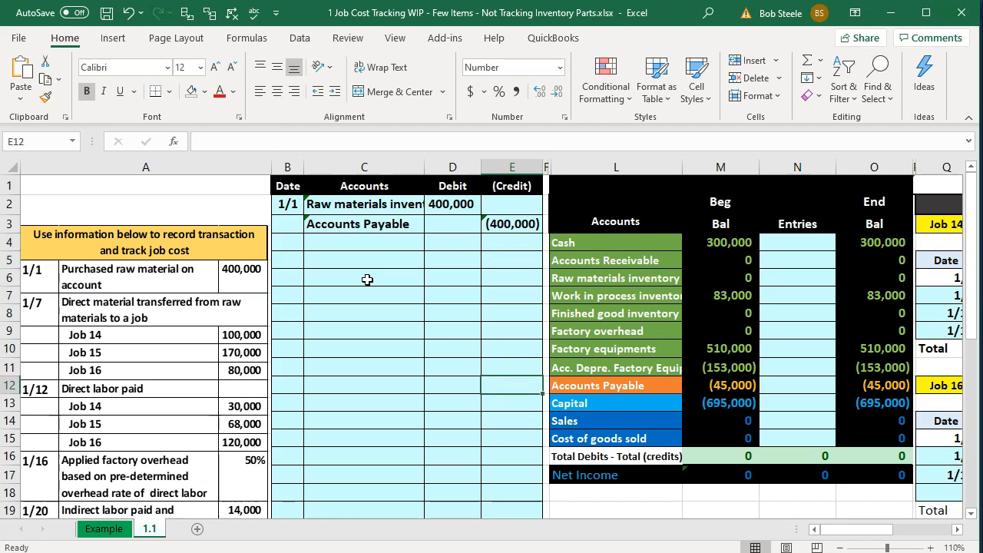
{"action": "key", "text": "Right"}
{"action": "key", "text": "Right"}
{"action": "key", "text": "Right"}
{"action": "key", "text": "Right"}
{"action": "type", "text": "+"}
{"action": "key", "text": "Left"}
{"action": "key", "text": "Left"}
{"action": "key", "text": "Left"}
{"action": "key", "text": "Left"}
{"action": "key", "text": "Up"}
{"action": "key", "text": "Up"}
{"action": "key", "text": "Up"}
{"action": "key", "text": "Up"}
{"action": "key", "text": "Up"}
{"action": "key", "text": "Up"}
{"action": "key", "text": "Up"}
{"action": "key", "text": "Up"}
{"action": "key", "text": "Up"}
{"action": "key", "text": "Return"}
- Post the raw materials debit by referencing D2 in the Raw materials inventory Entries cell N6
{"action": "key", "text": "Up"}
{"action": "key", "text": "Up"}
{"action": "key", "text": "Up"}
{"action": "key", "text": "Up"}
{"action": "key", "text": "Up"}
{"action": "key", "text": "Up"}
{"action": "key", "text": "Up"}
{"action": "type", "text": "+"}
{"action": "key", "text": "Left"}
{"action": "key", "text": "Left"}
{"action": "key", "text": "Left"}
{"action": "key", "text": "Left"}
{"action": "key", "text": "Left"}
{"action": "key", "text": "Up"}
{"action": "key", "text": "Up"}
{"action": "key", "text": "Up"}
{"action": "key", "text": "Up"}
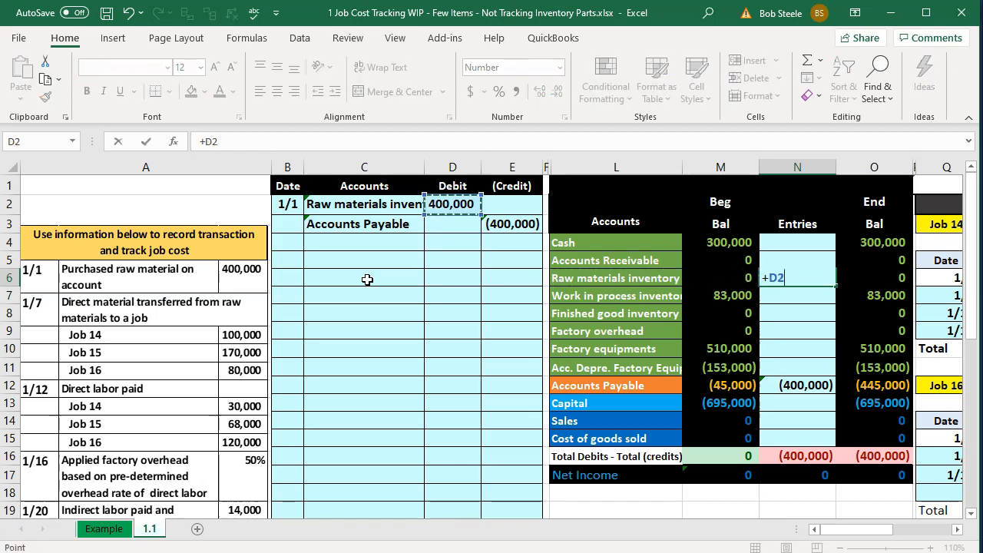
{"action": "key", "text": "Return"}
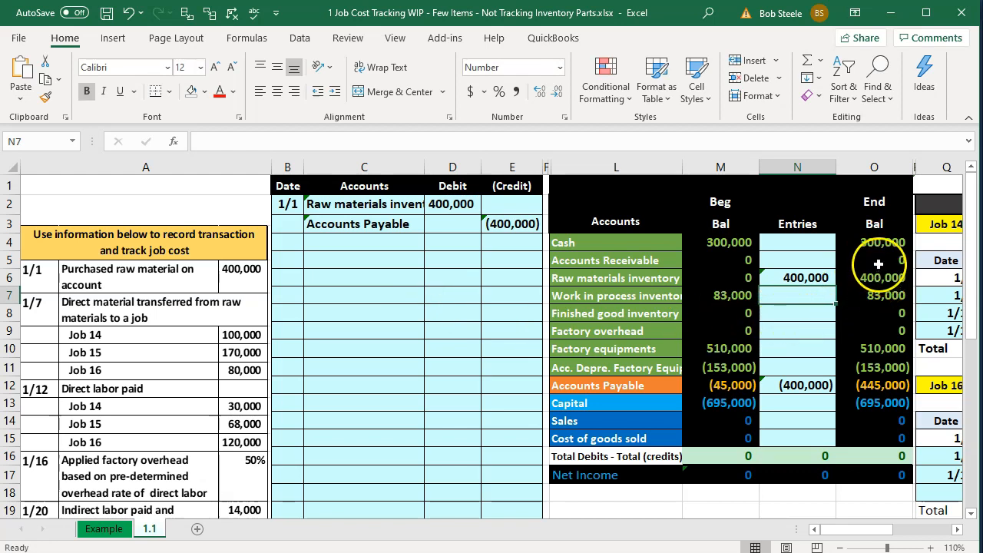
- Review the beginning and ending balances and check the formulas for ending total debits less credits and net income
{"action": "left_click_drag", "start_coordinate": [725, 243], "coordinate": [726, 438]}
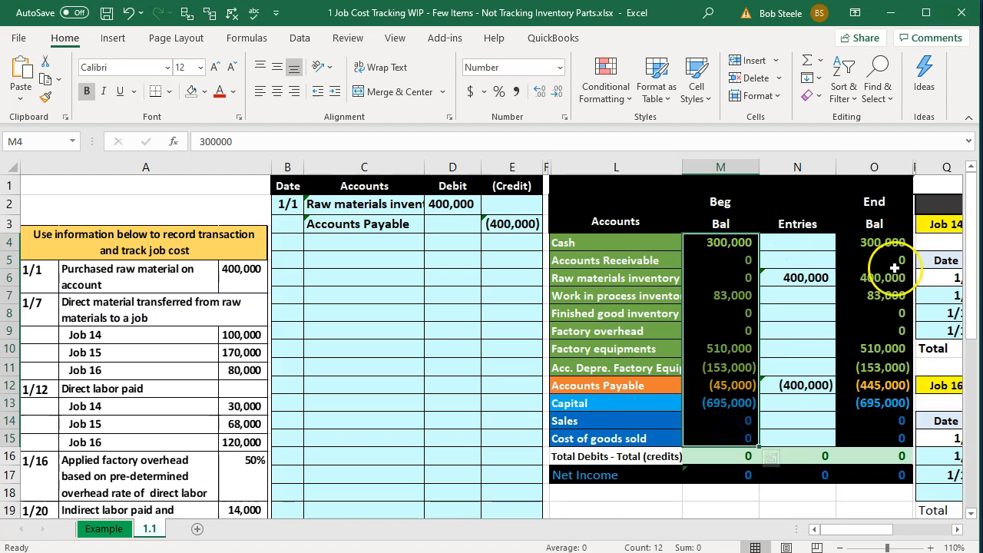
{"action": "left_click_drag", "start_coordinate": [880, 243], "coordinate": [891, 440]}
{"action": "left_click", "coordinate": [882, 457]}
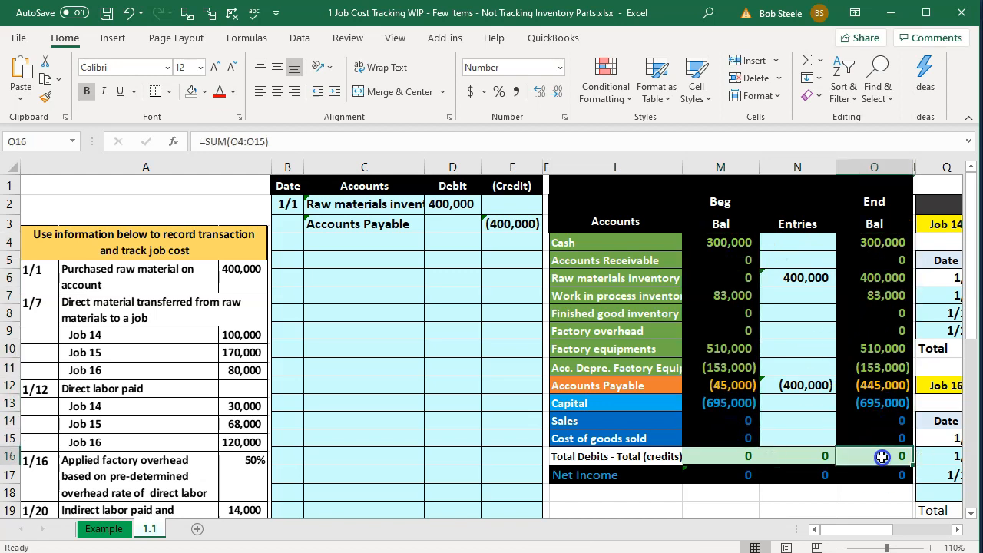
{"action": "double_click", "coordinate": [882, 458]}
{"action": "key", "text": "Return"}
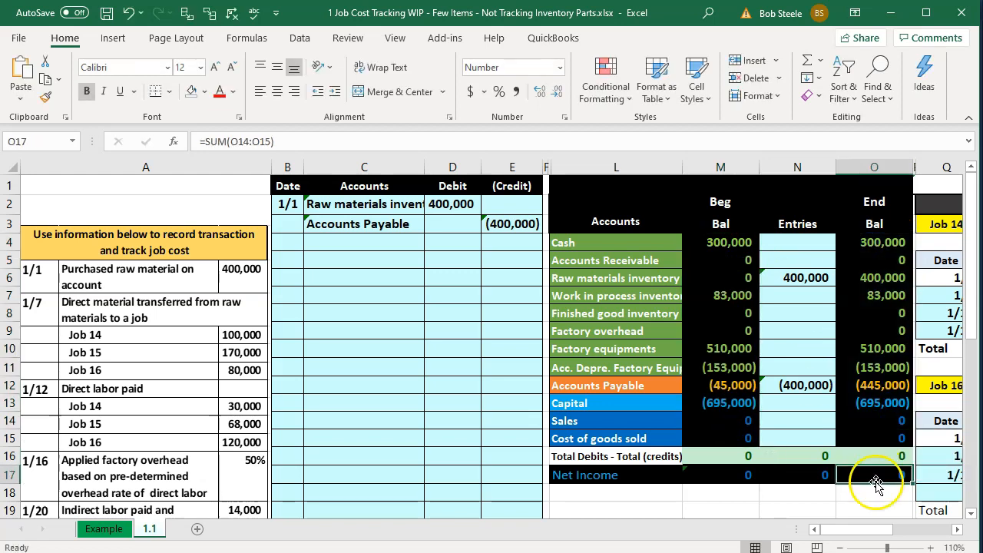
{"action": "double_click", "coordinate": [874, 475]}
{"action": "key", "text": "Return"}
- Examine the job cost records alongside the ending balances for Raw materials inventory and Work in process inventory
{"action": "key", "text": "Right"}
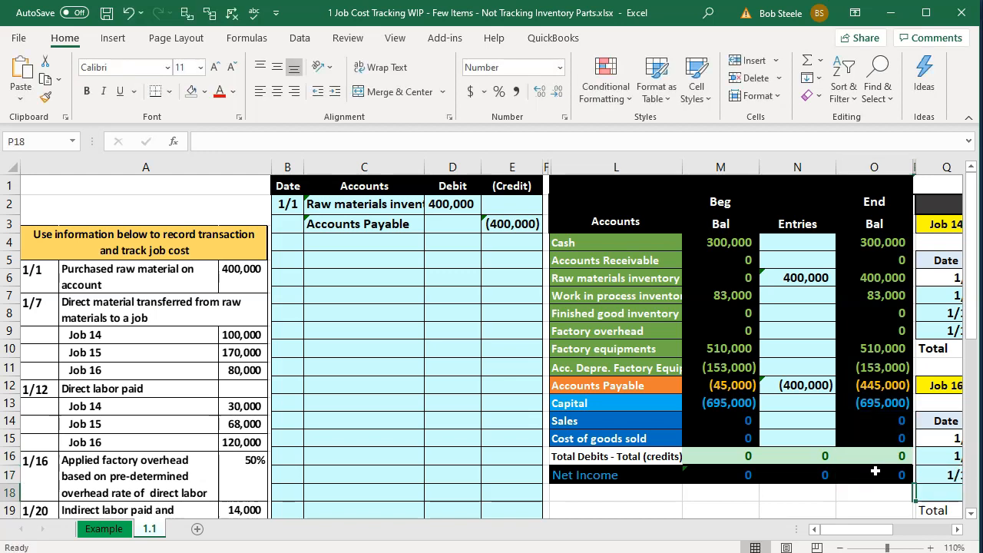
{"action": "key", "text": "Right"}
{"action": "key", "text": "Right"}
{"action": "key", "text": "Right"}
{"action": "key", "text": "Right"}
{"action": "key", "text": "Right"}
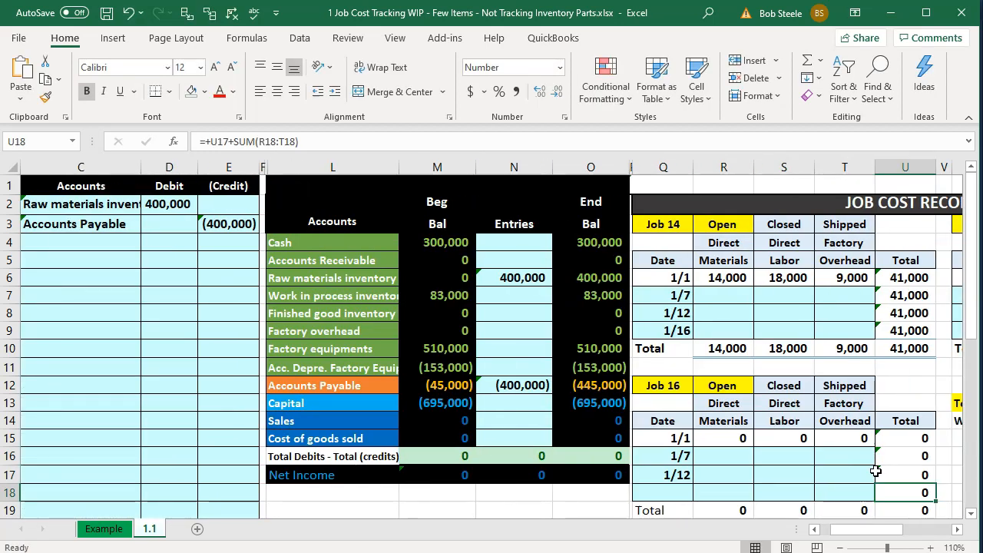
{"action": "left_click", "coordinate": [599, 277]}
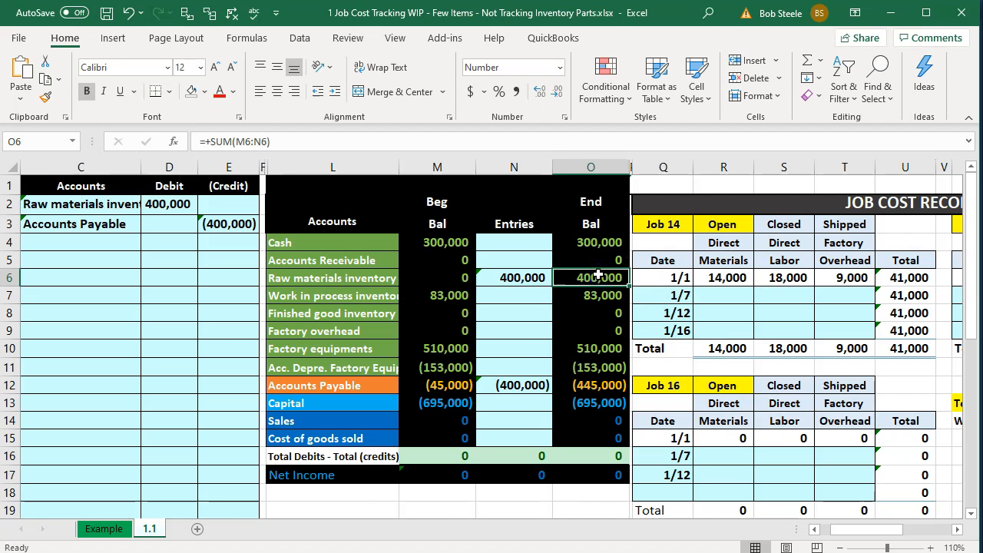
{"action": "left_click", "coordinate": [601, 300]}
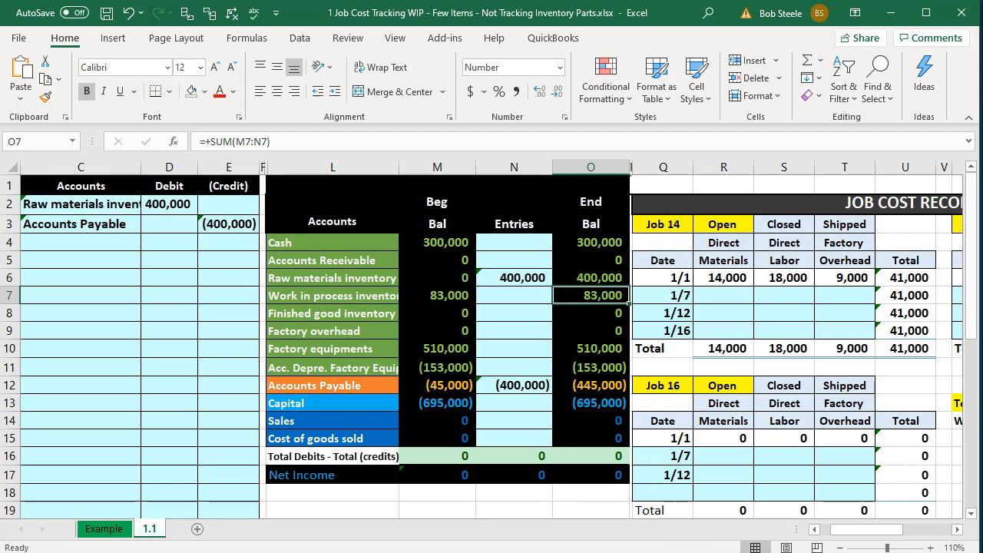
- Switch to QuickBooks Desktop and start a new bill for the vendor Home Depot
{"action": "left_click", "coordinate": [715, 546]}
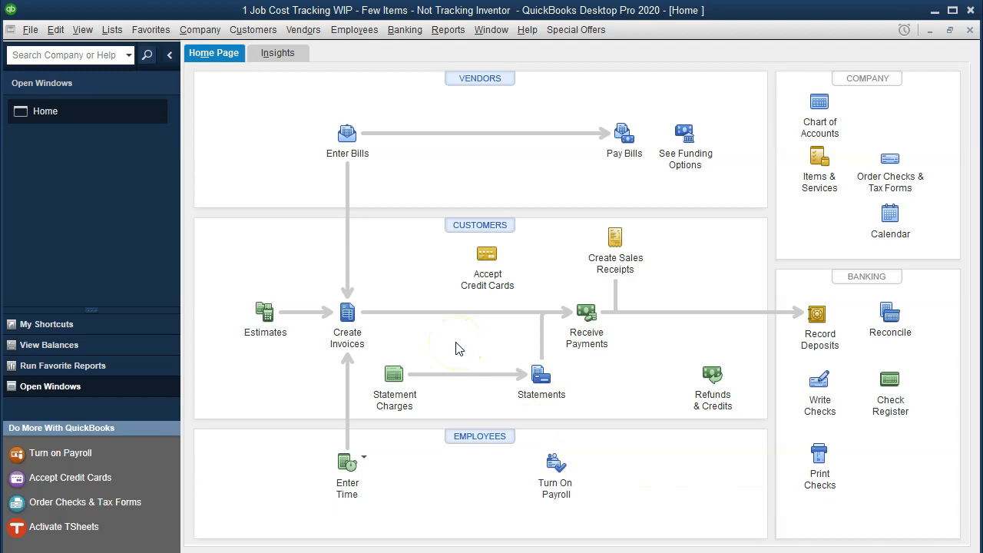
{"action": "left_click", "coordinate": [361, 158]}
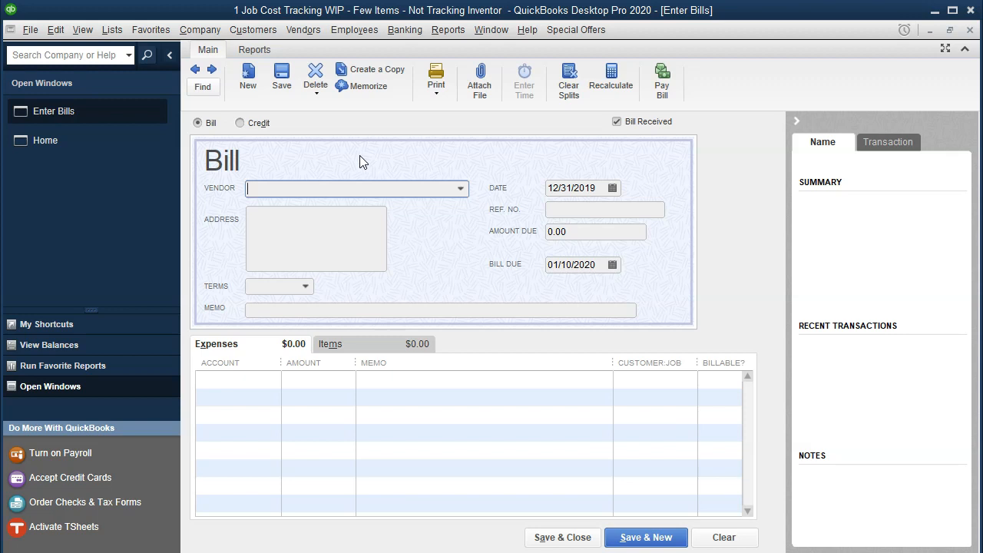
{"action": "type", "text": "Home Depot"}
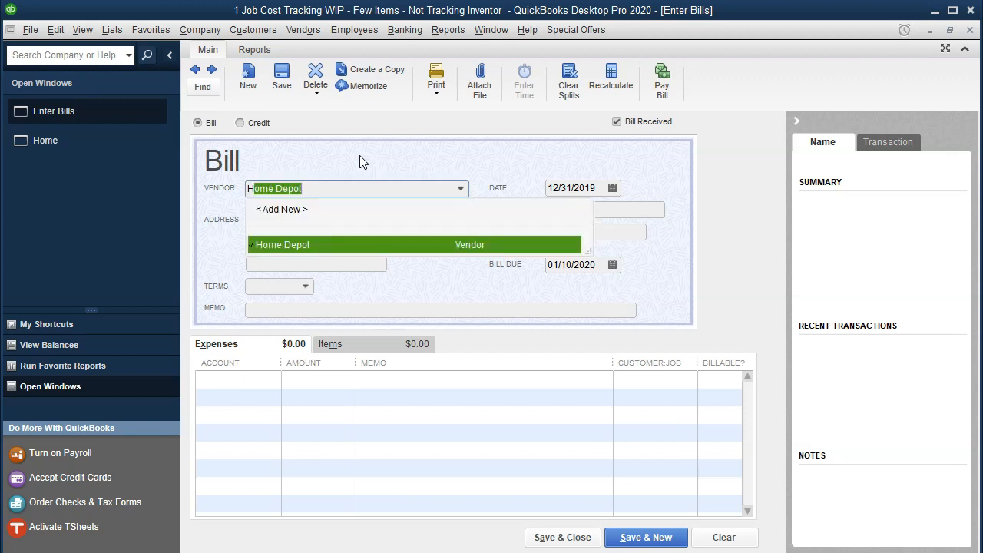
{"action": "key", "text": "Tab"}
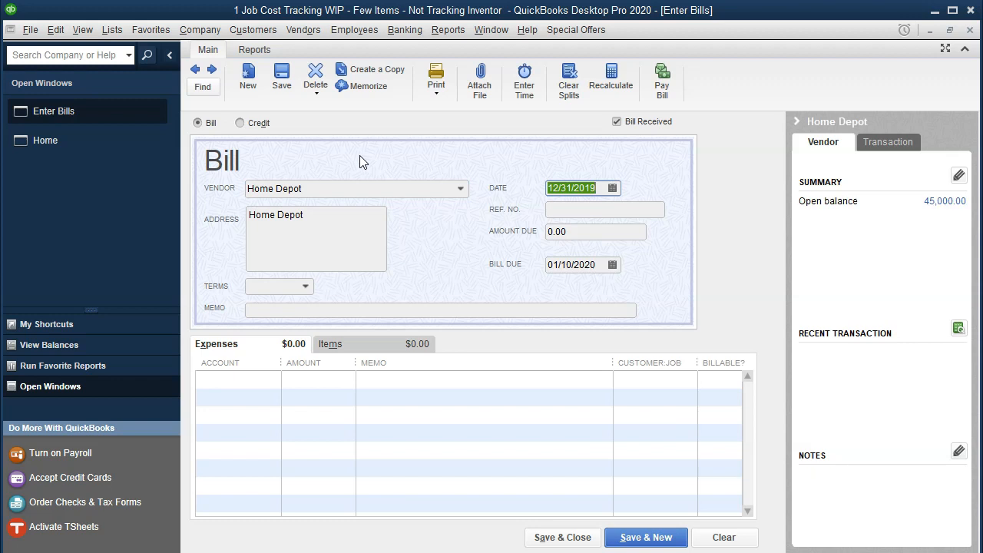
- Hide the vendor details pane, and give the bill the date 01/01/2020 and an amount due of 400,000
{"action": "left_click", "coordinate": [796, 122]}
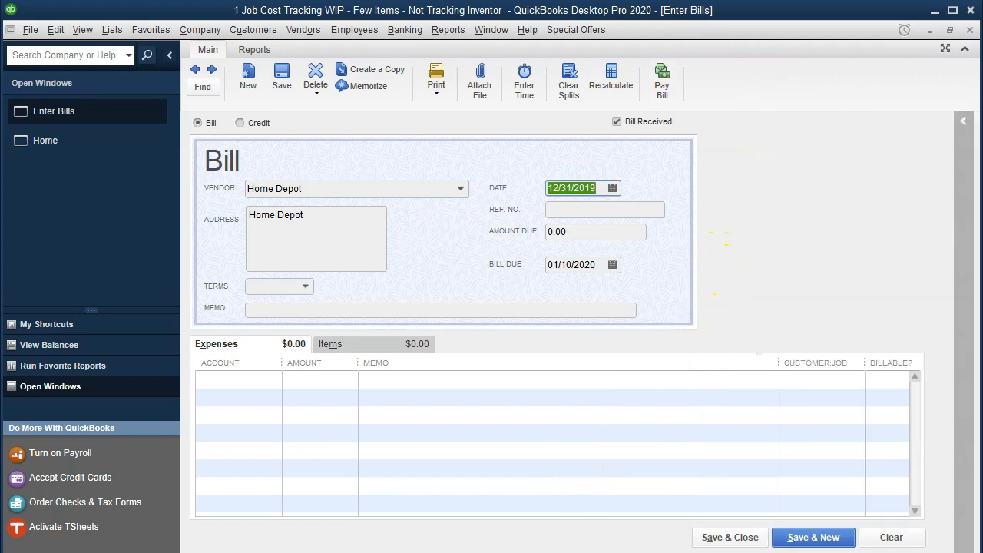
{"action": "key", "text": "plus"}
{"action": "key", "text": "Tab"}
{"action": "key", "text": "Tab"}
{"action": "type", "text": "400000"}
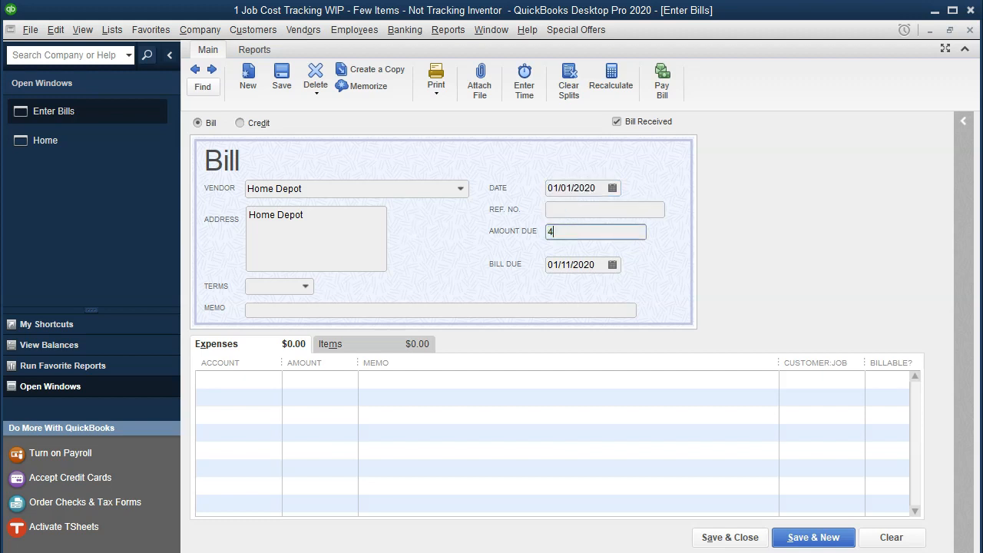
{"action": "key", "text": "Tab"}
{"action": "key", "text": "Tab"}
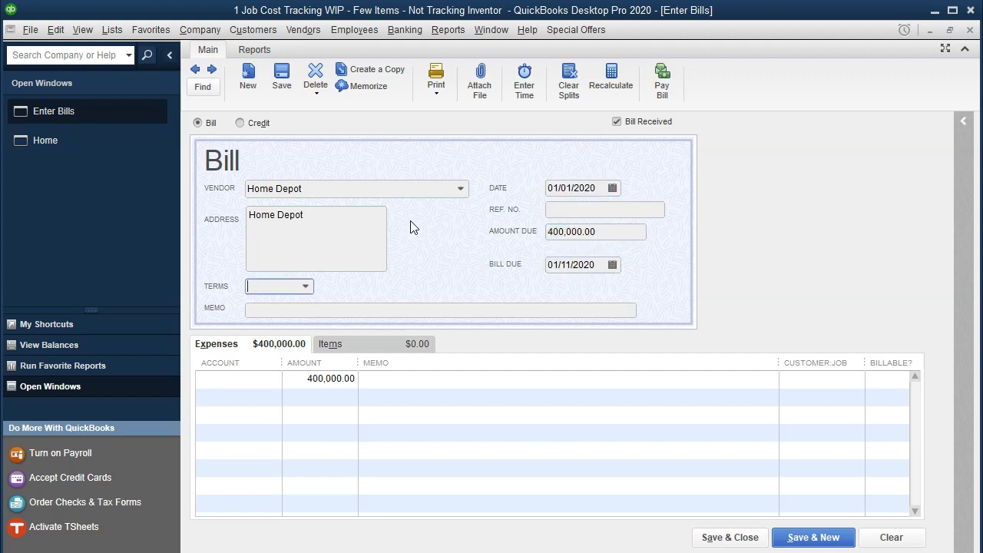
{"action": "key", "text": "Tab"}
- Enter Raw Materials Inventory as the account on the bill's first expense line
{"action": "left_click", "coordinate": [330, 378]}
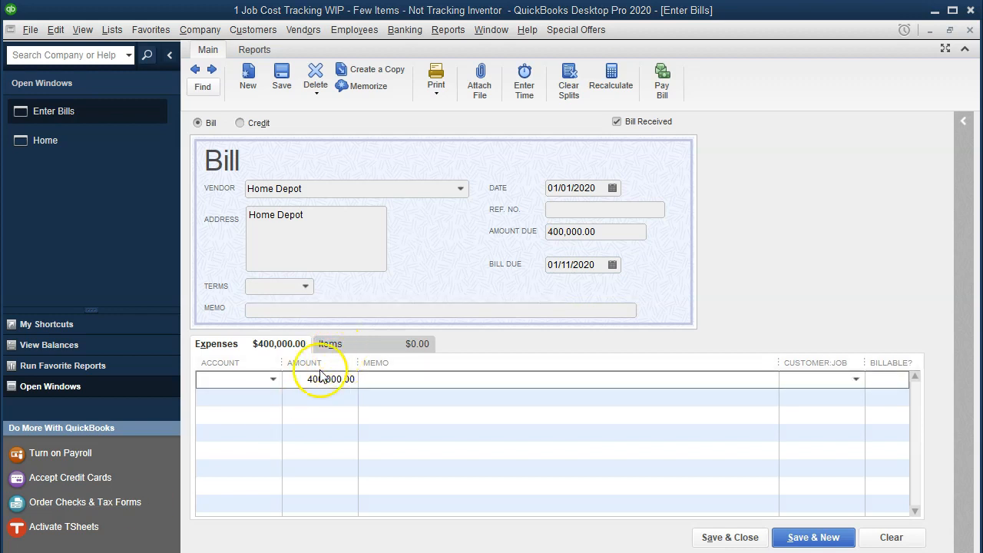
{"action": "left_click", "coordinate": [249, 383]}
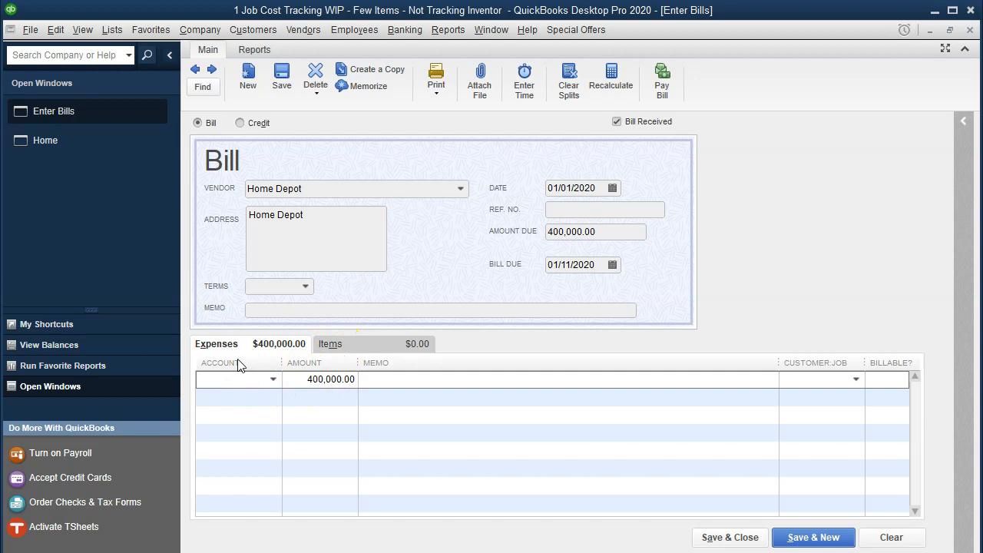
{"action": "left_click", "coordinate": [275, 380]}
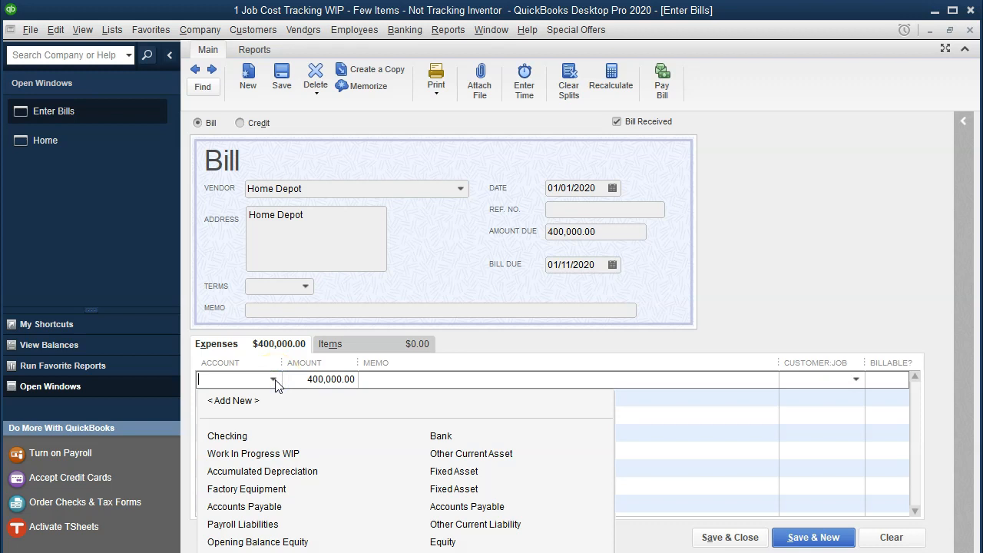
{"action": "type", "text": "Raw M"}
{"action": "type", "text": "ate"}
{"action": "type", "text": "Inventory"}
{"action": "key", "text": "Tab"}
- Begin setting up Raw Materials Inventory as a new account of type Other Current Asset
{"action": "left_click", "coordinate": [444, 122]}
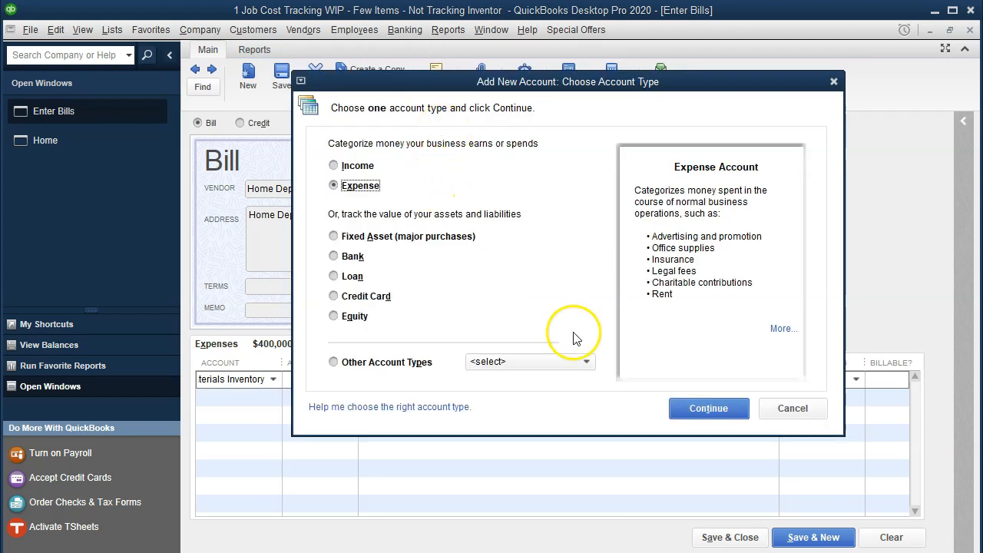
{"action": "left_click", "coordinate": [586, 362]}
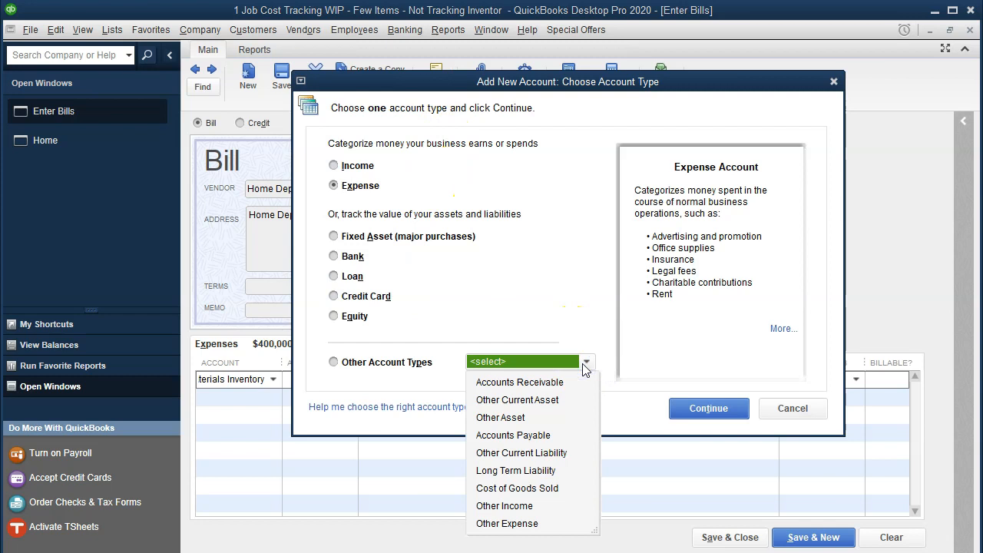
{"action": "left_click", "coordinate": [560, 400]}
{"action": "left_click", "coordinate": [701, 410]}
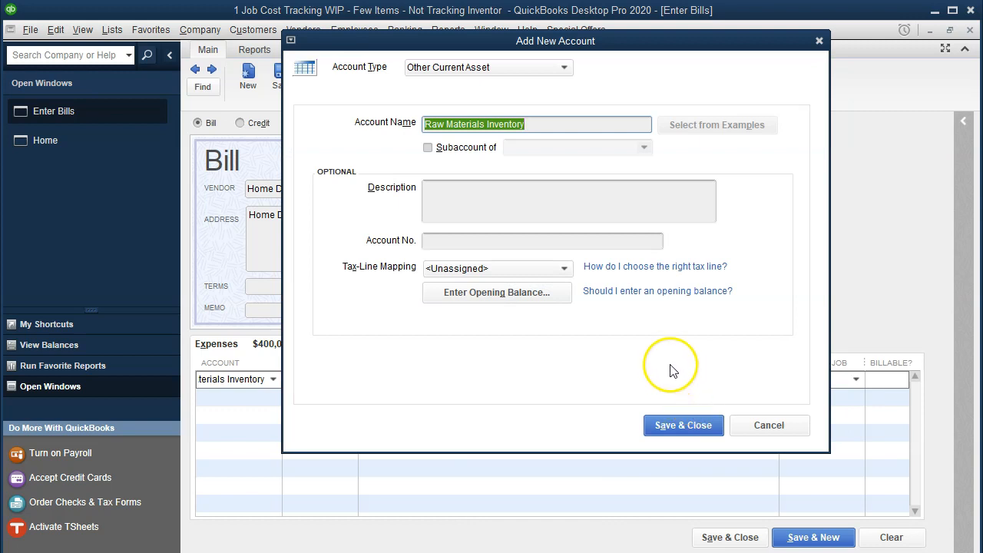
- Save the new Raw Materials Inventory account, save and close the Home Depot bill, and accept its future date
{"action": "left_click", "coordinate": [698, 427]}
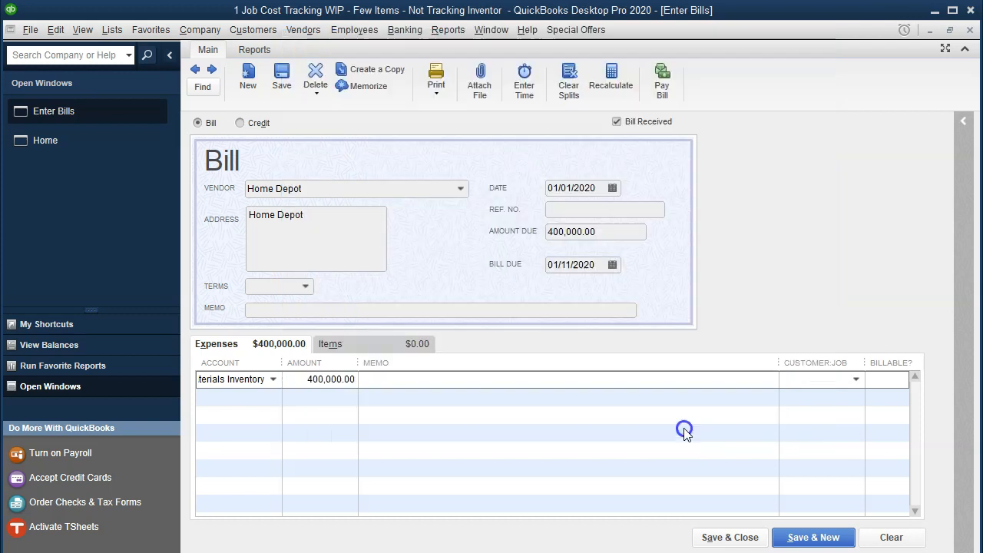
{"action": "left_click", "coordinate": [718, 543]}
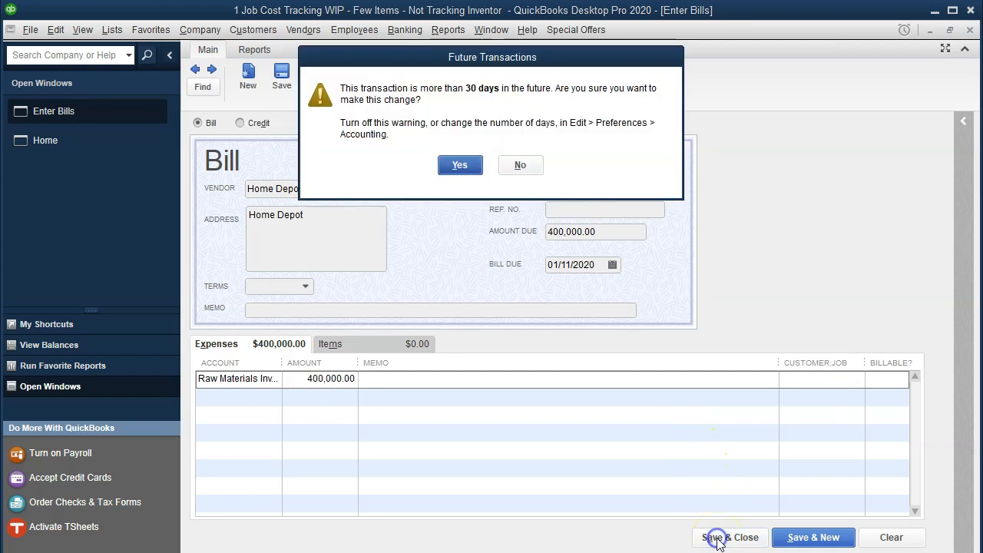
{"action": "left_click", "coordinate": [464, 165]}
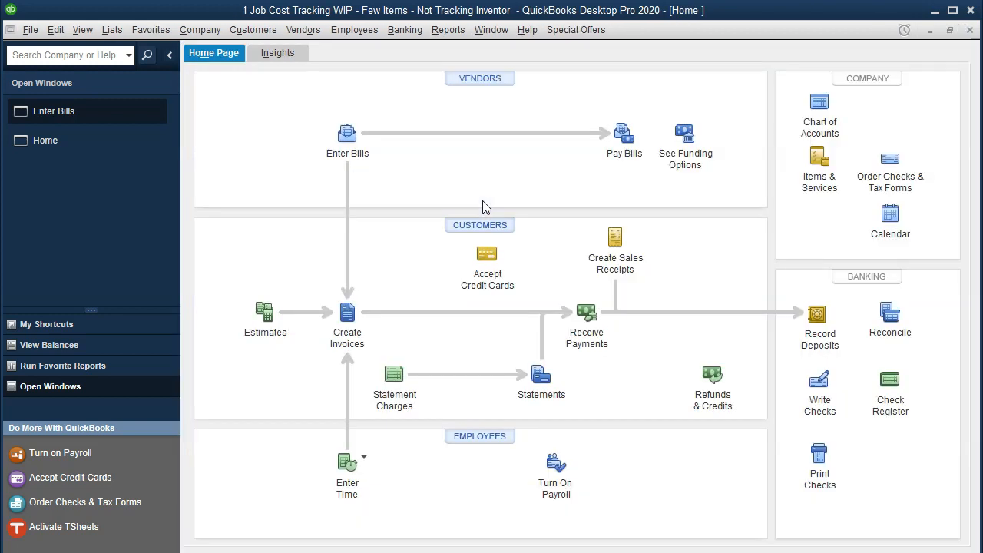
- Run the standard Balance Sheet report as of 12/31/2020
{"action": "left_click", "coordinate": [437, 32]}
{"action": "mouse_move", "coordinate": [588, 154]}
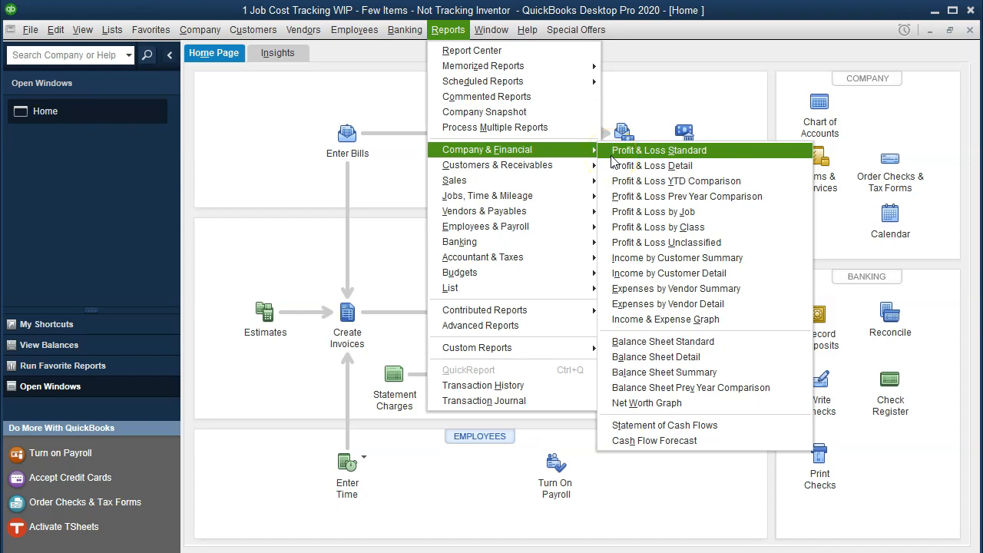
{"action": "left_click", "coordinate": [667, 344]}
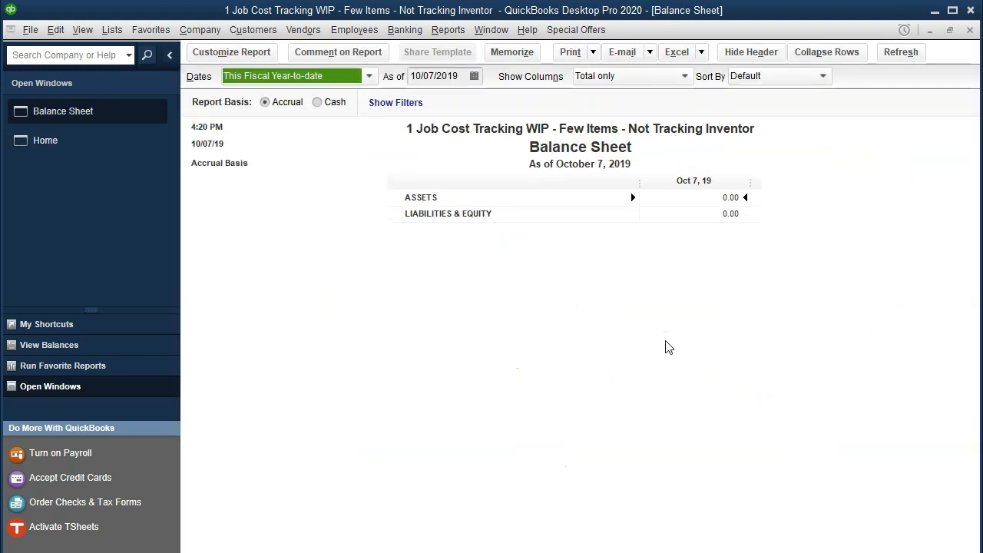
{"action": "key", "text": "Tab"}
{"action": "type", "text": "123120"}
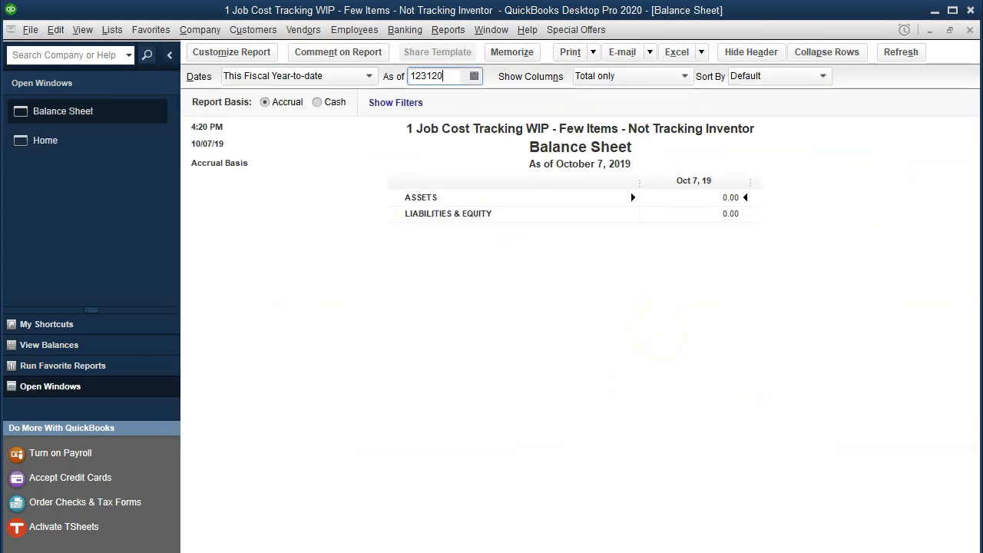
{"action": "key", "text": "Tab"}
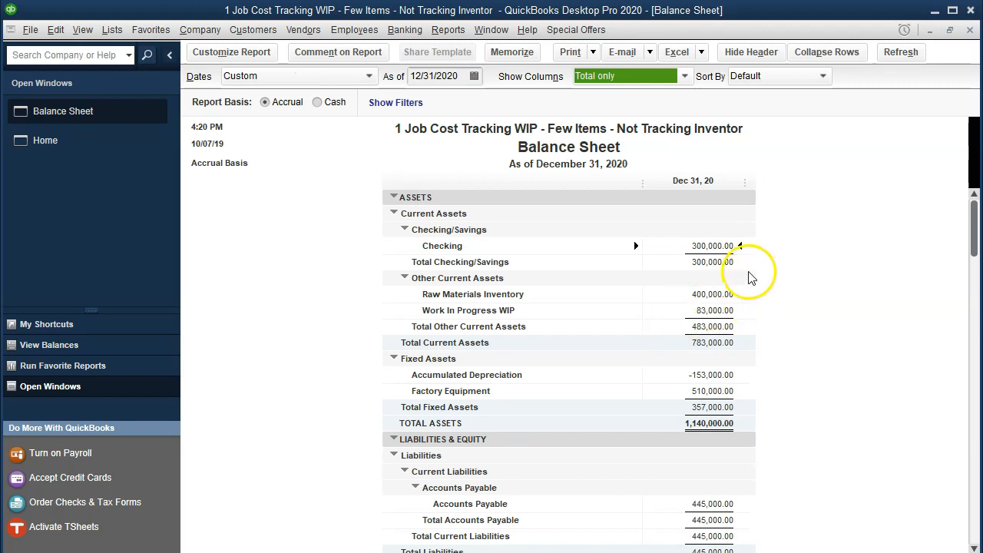
- Drill into the Raw Materials Inventory balance and list its transactions from 01/01/2020 to 12/31/2020
{"action": "key", "text": "Down"}
{"action": "key", "text": "Down"}
{"action": "key", "text": "Down"}
{"action": "key", "text": "Down"}
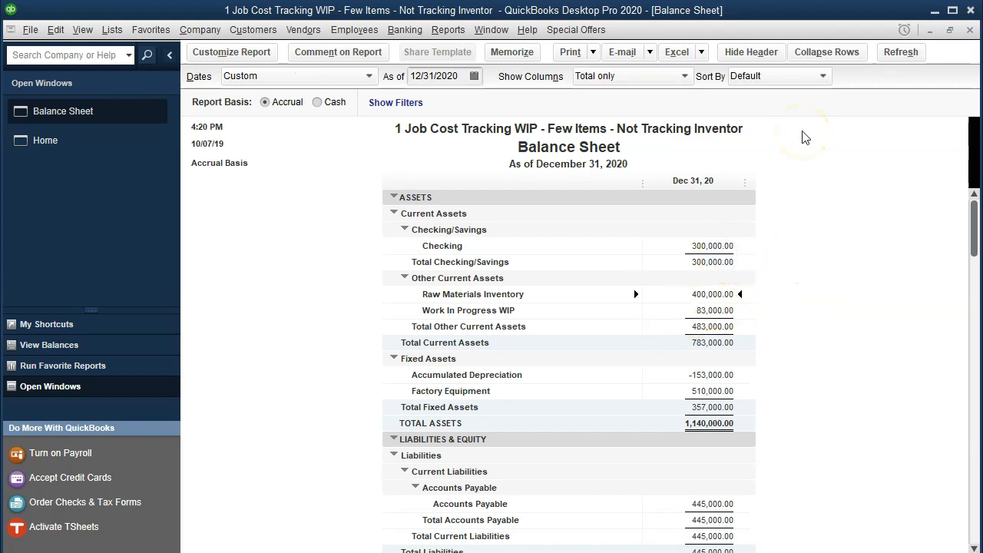
{"action": "key", "text": "Up"}
{"action": "double_click", "coordinate": [706, 293]}
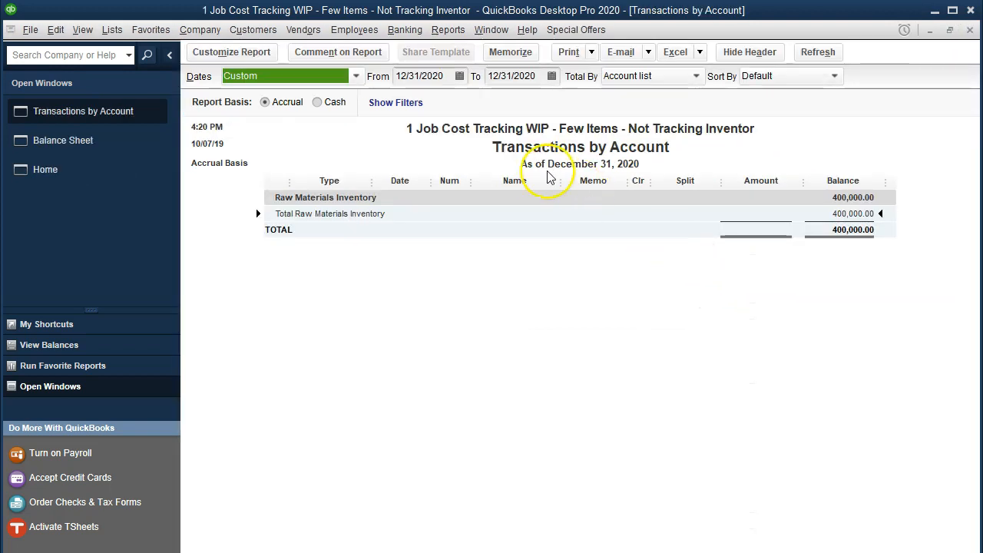
{"action": "key", "text": "Tab"}
{"action": "type", "text": "01"}
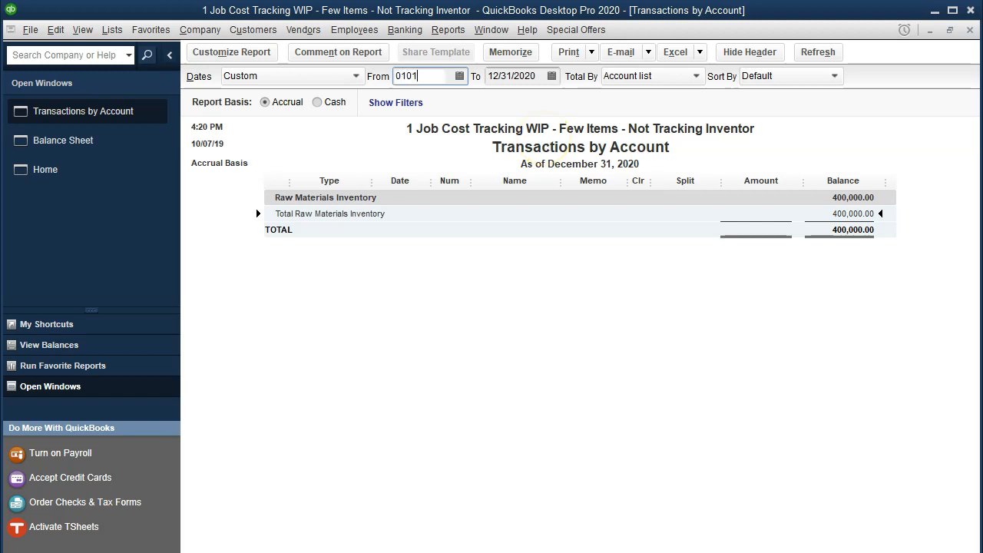
{"action": "key", "text": "Tab"}
{"action": "key", "text": "Tab"}
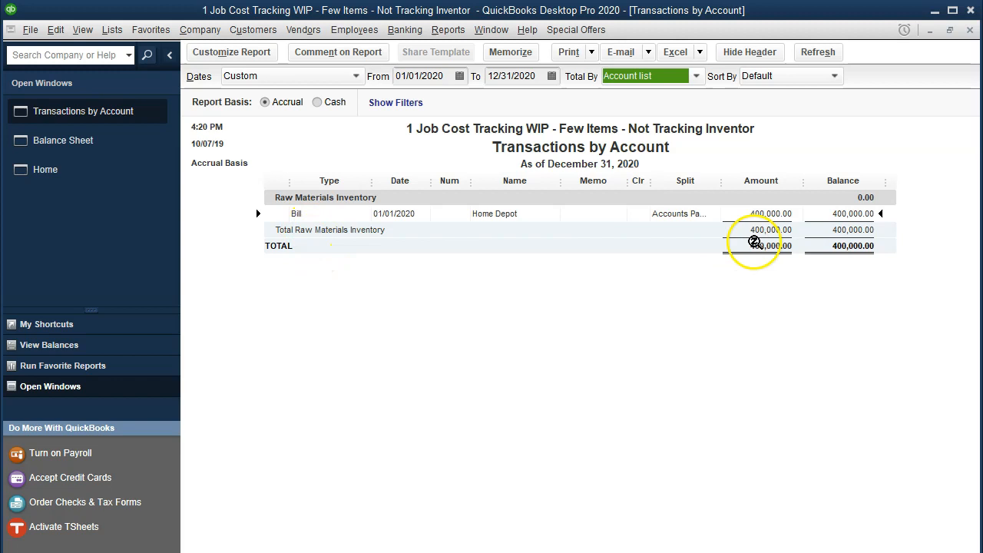
- Open the Home Depot bill from the transaction list to review it, and return to the Balance Sheet
{"action": "double_click", "coordinate": [763, 215]}
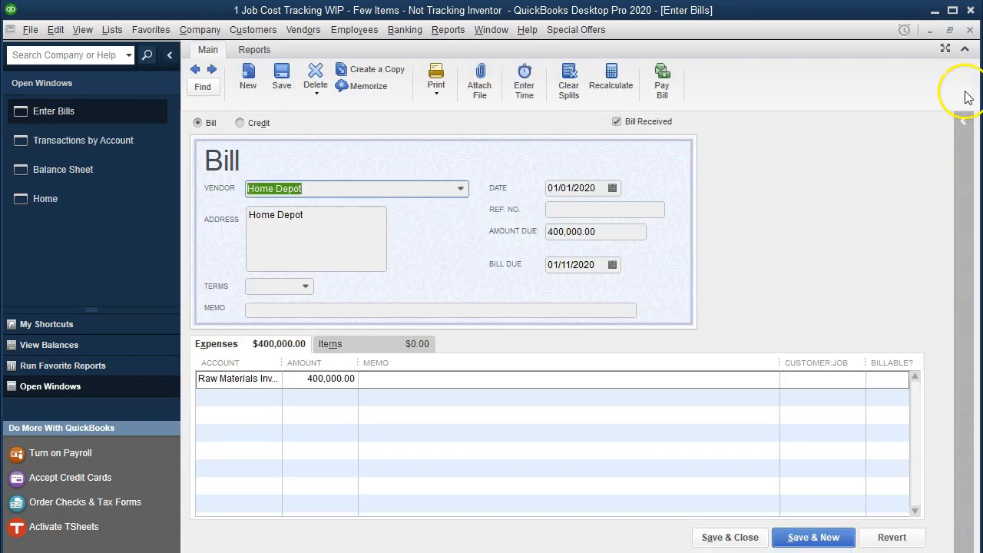
{"action": "left_click", "coordinate": [970, 30]}
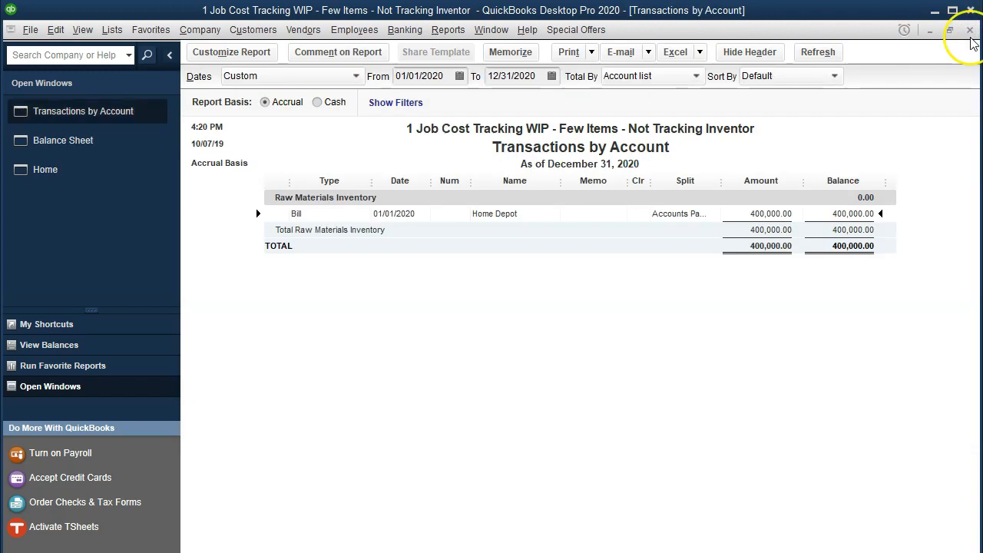
{"action": "left_click", "coordinate": [969, 30]}
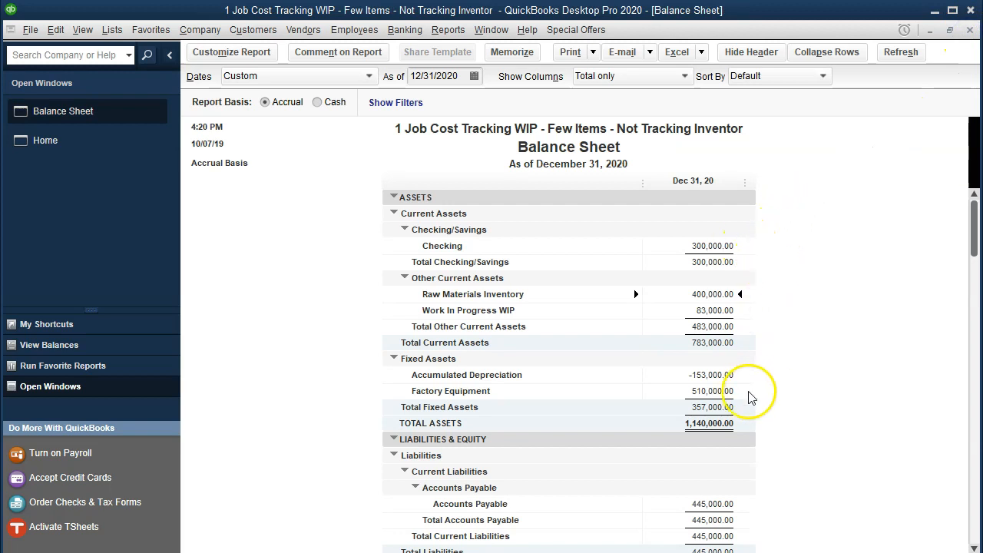
- Drill into the Accounts Payable balance, review its transactions from 01/01/2020 to 12/31/2020, and return to the Balance Sheet
{"action": "scroll", "coordinate": [750, 396], "scroll_direction": "down", "scroll_amount": 2}
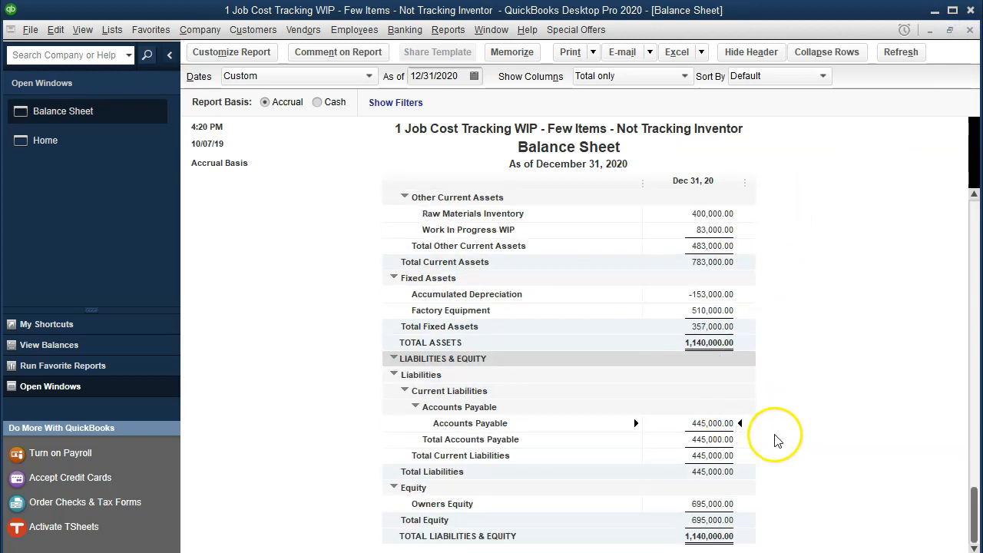
{"action": "double_click", "coordinate": [733, 424]}
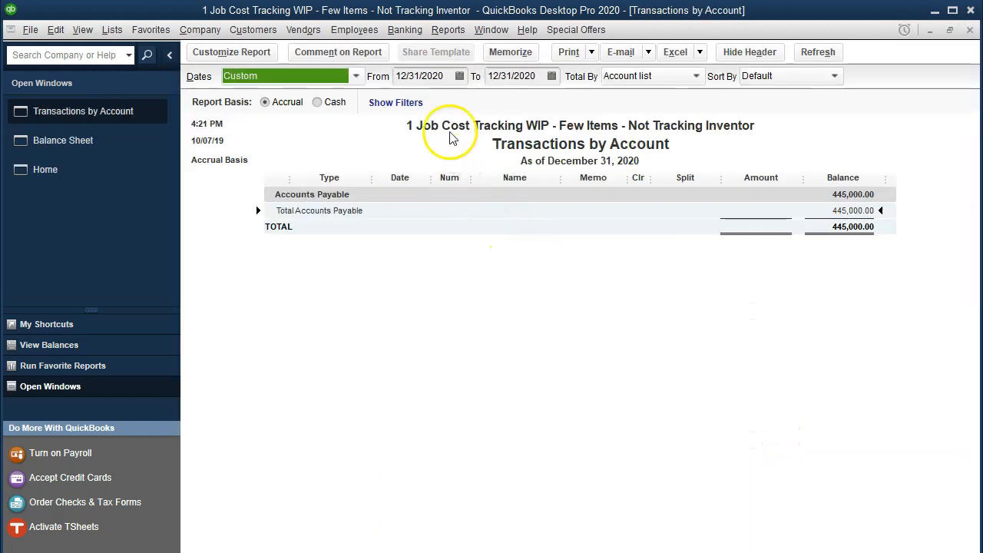
{"action": "left_click_drag", "start_coordinate": [444, 75], "coordinate": [341, 68]}
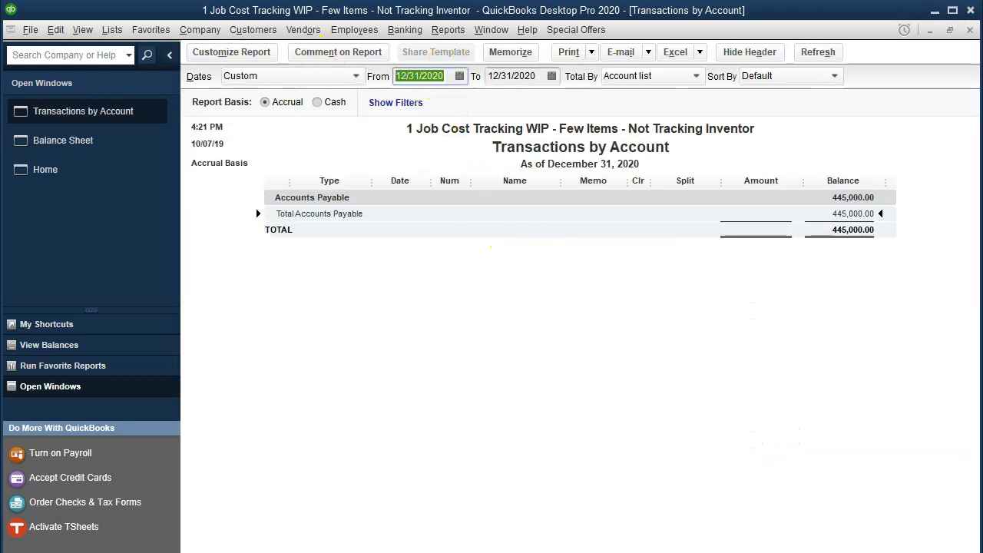
{"action": "type", "text": "0"}
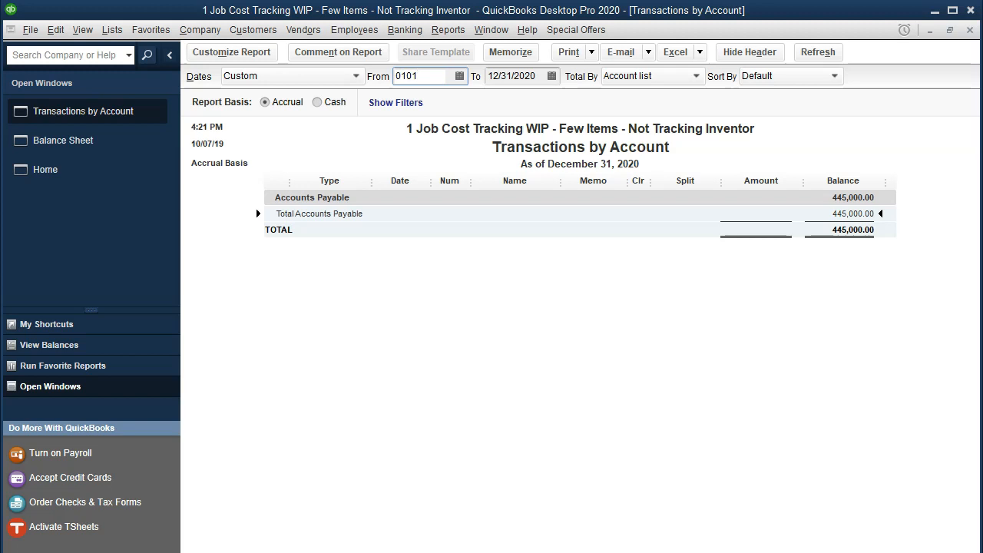
{"action": "type", "text": "1/01/20"}
{"action": "key", "text": "Tab"}
{"action": "key", "text": "Tab"}
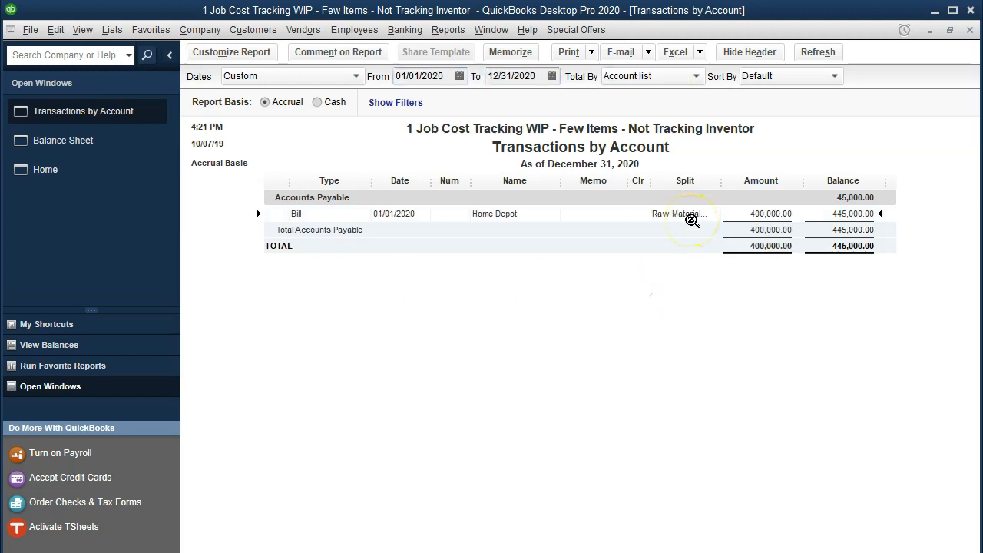
{"action": "left_click", "coordinate": [971, 30]}
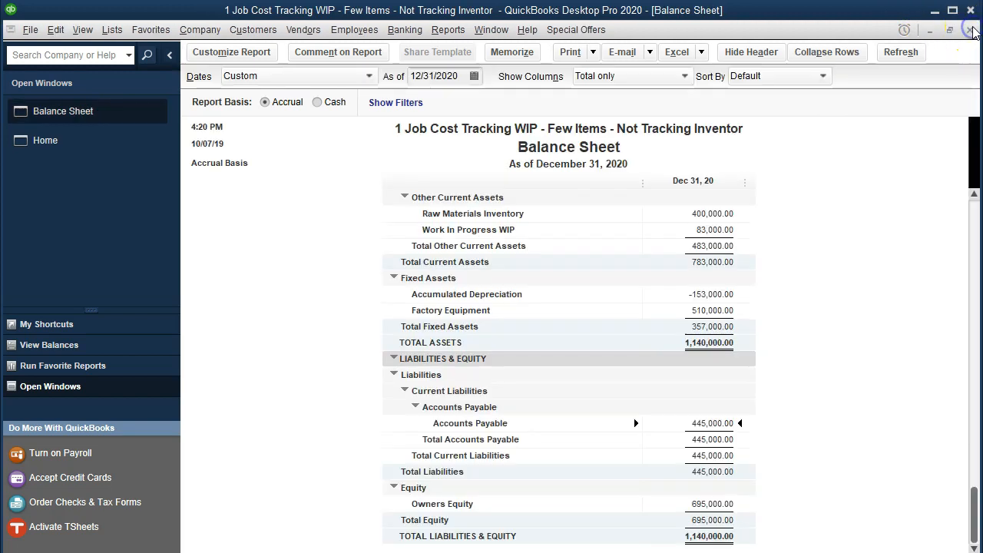
- Run a Trial Balance from 01/01/2020 to 12/31/2020 and check the Raw Materials Inventory and Accounts Payable amounts
{"action": "left_click", "coordinate": [464, 35]}
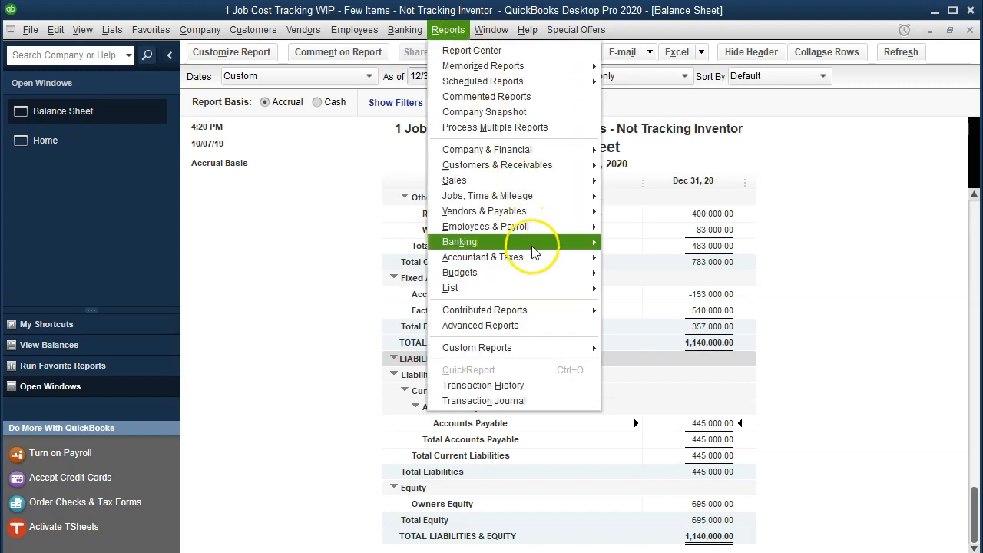
{"action": "mouse_move", "coordinate": [547, 259]}
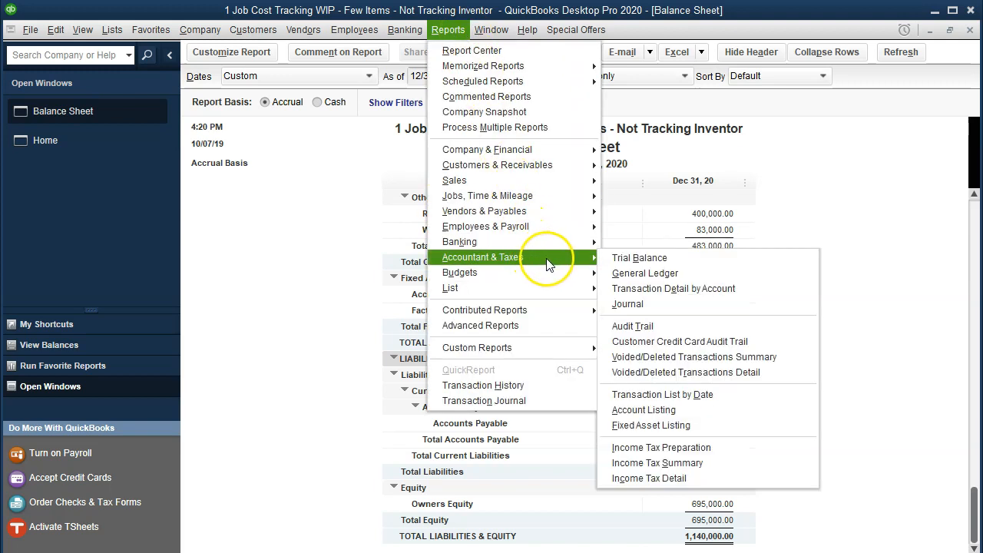
{"action": "left_click", "coordinate": [679, 258]}
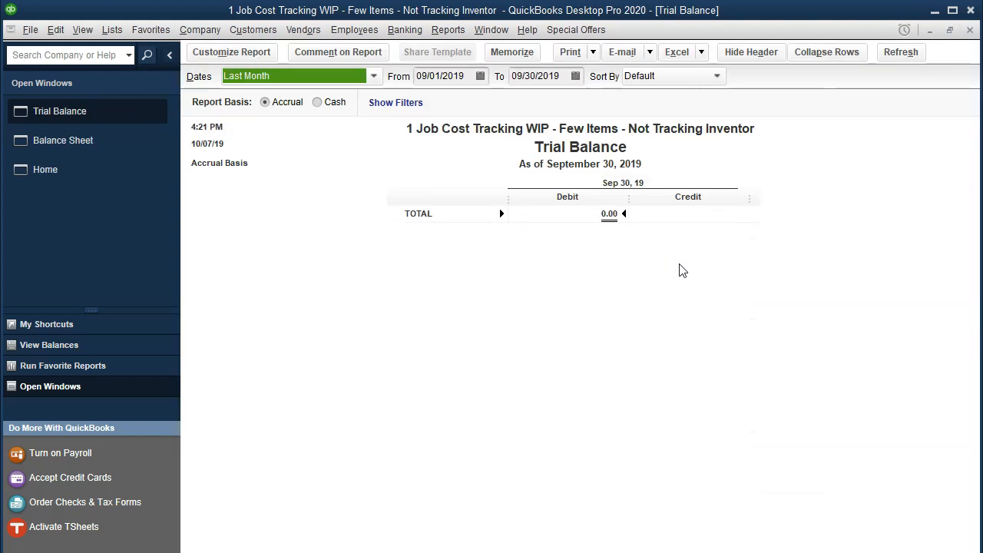
{"action": "key", "text": "Tab"}
{"action": "type", "text": "01"}
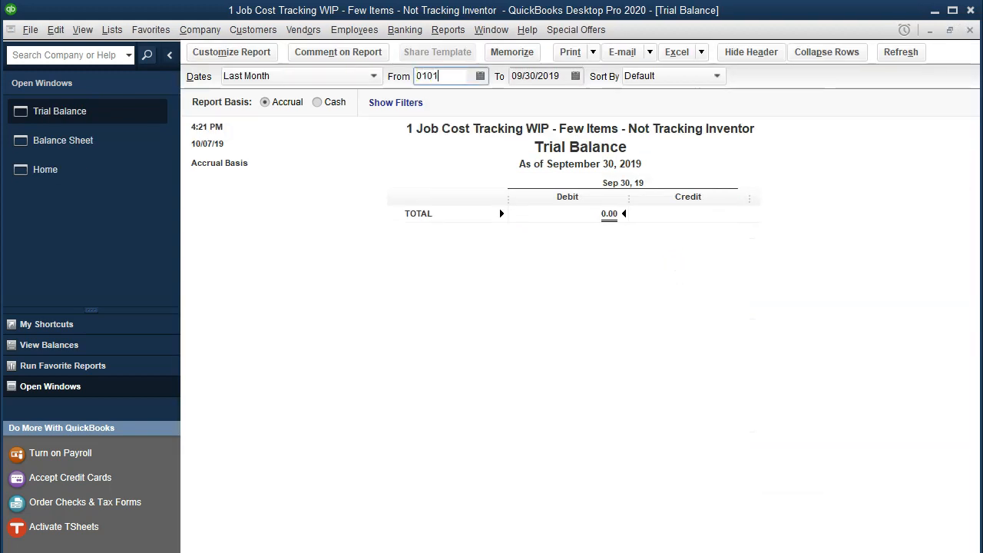
{"action": "type", "text": "/01/20"}
{"action": "key", "text": "Tab"}
{"action": "type", "text": "123120"}
{"action": "key", "text": "Tab"}
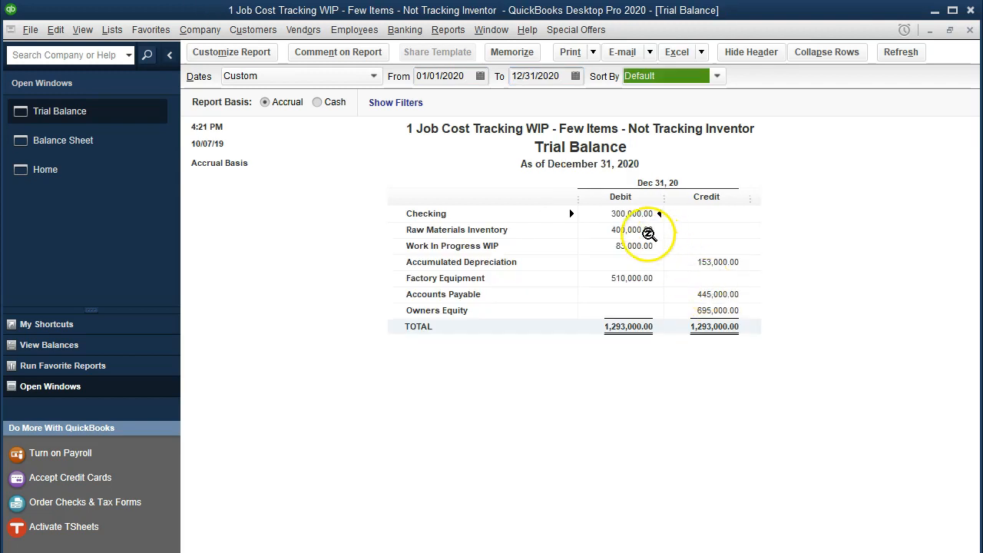
{"action": "left_click", "coordinate": [648, 232]}
{"action": "left_click", "coordinate": [710, 296]}
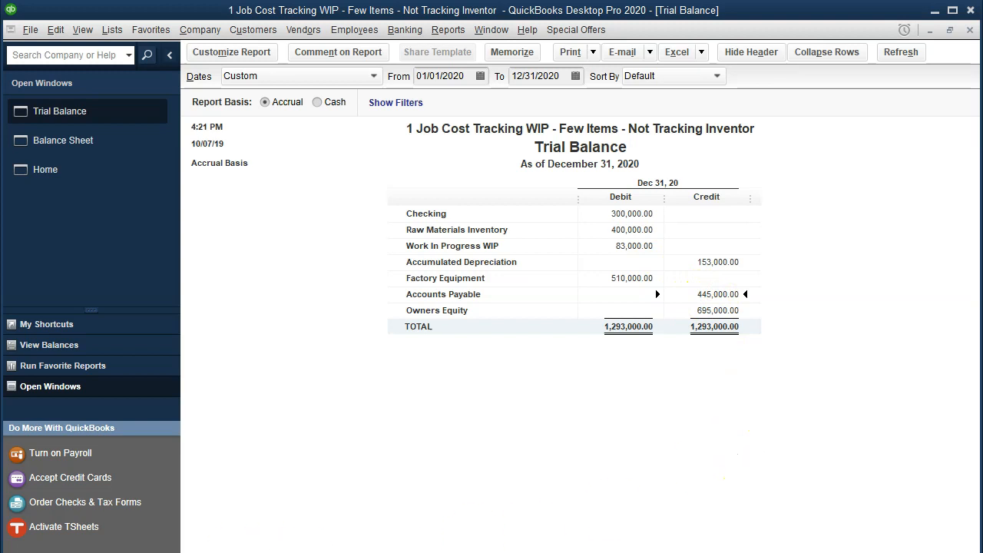